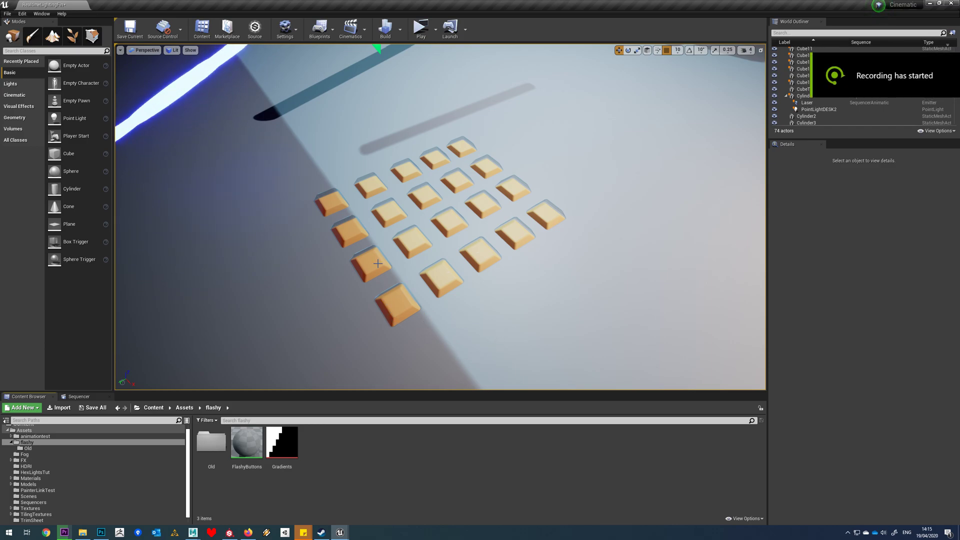
Play the SequencerAnimatic to preview the flashing buttons, then rewind it to frame 0001.
left_click(85, 397)
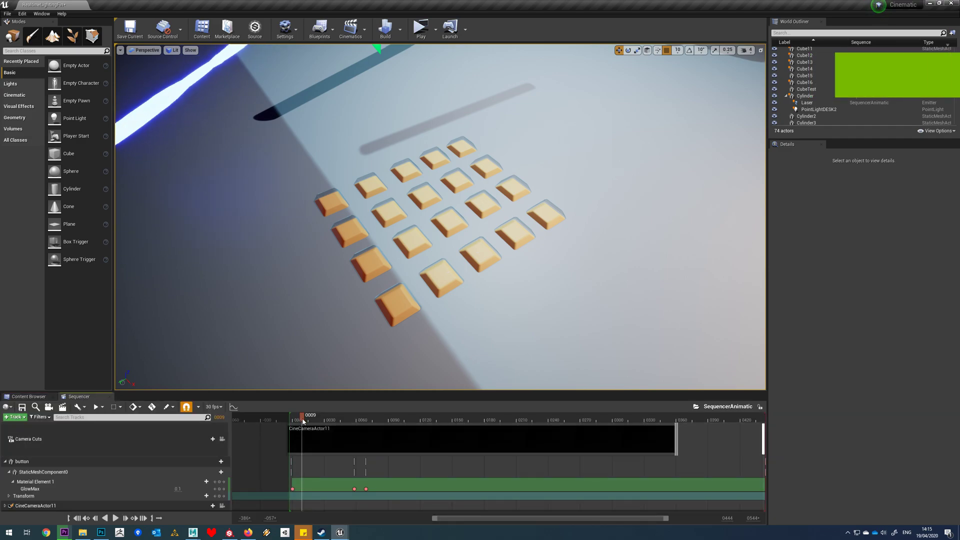
left_click(115, 517)
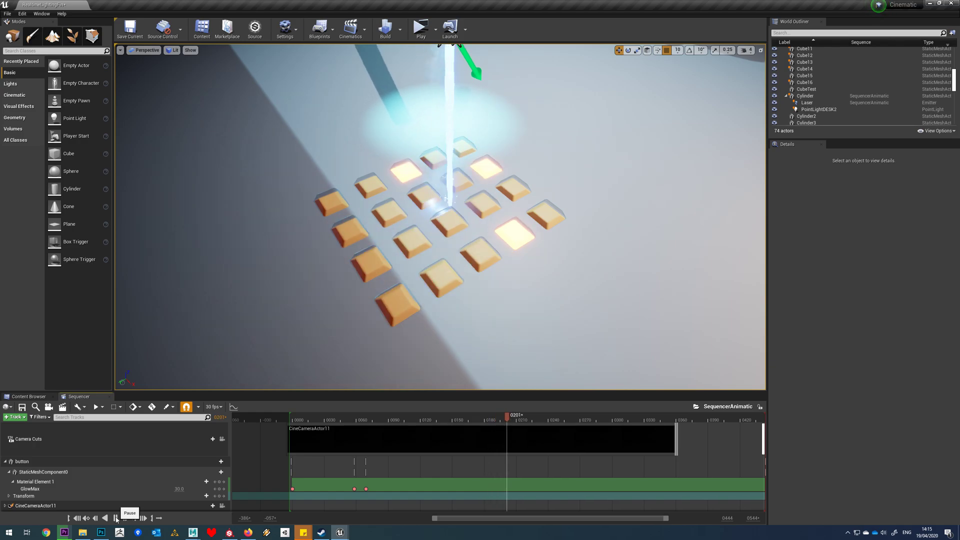
left_click(115, 518)
left_click_drag(369, 419, 291, 434)
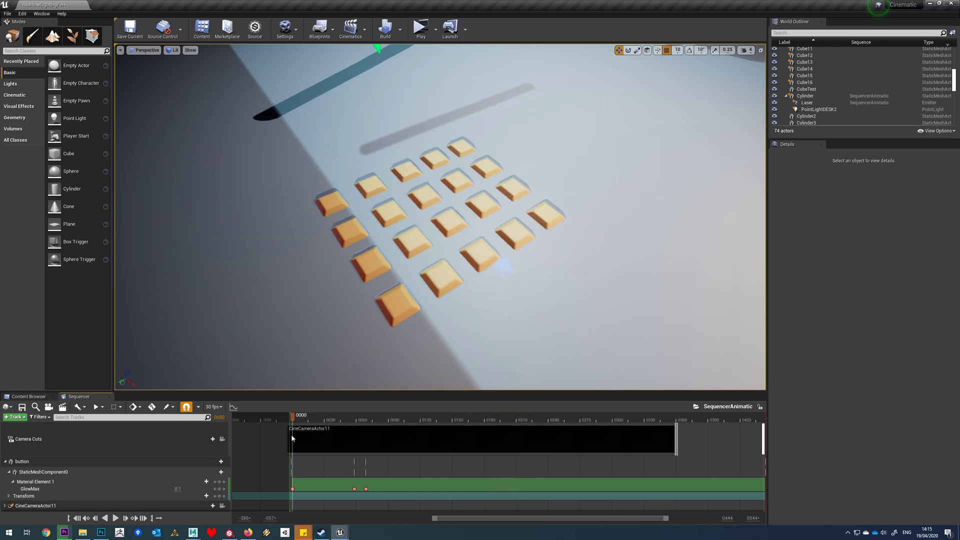
Open the Gradients texture from the flashy folder, look it over, and close it.
left_click(30, 396)
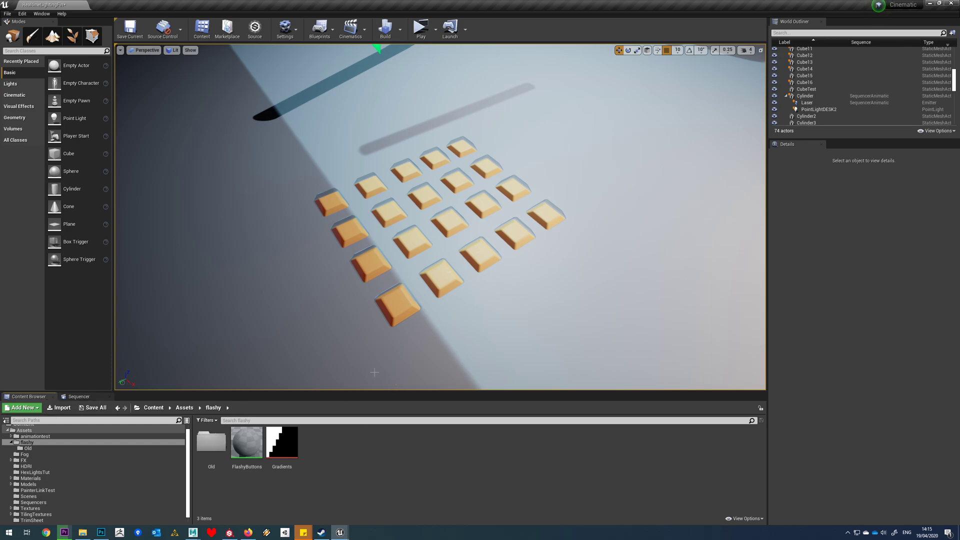
left_click(289, 446)
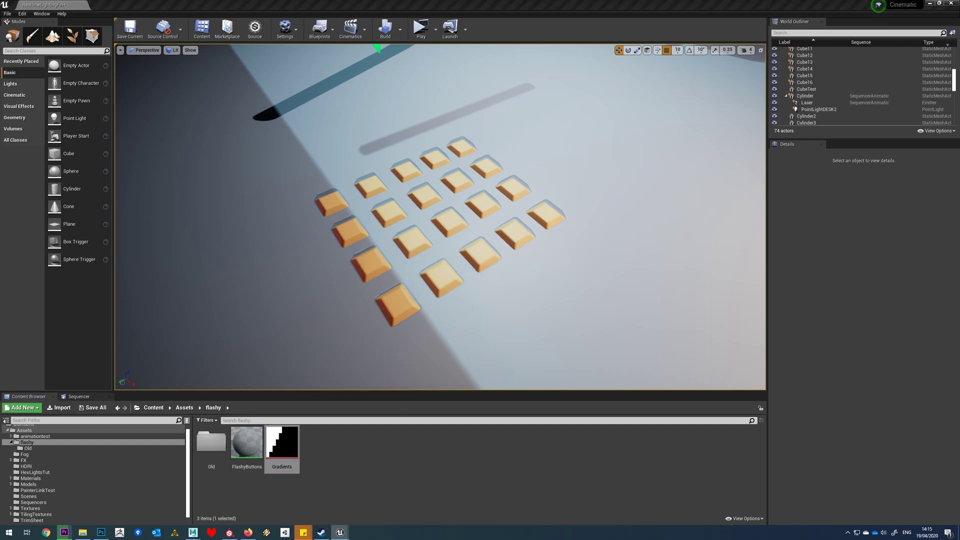
double_click(282, 442)
left_click_drag(555, 33, 506, 179)
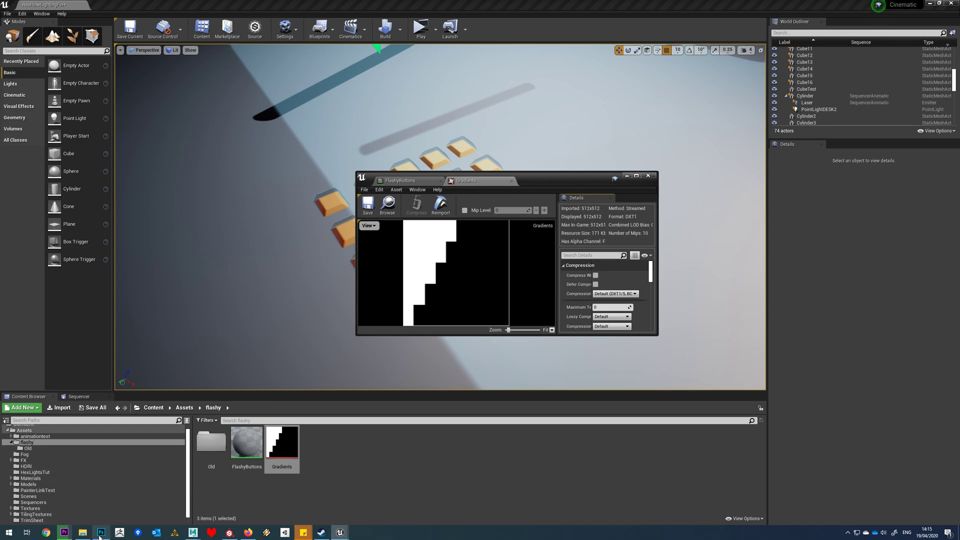
mouse_move(100, 536)
left_click_drag(538, 178, 775, 142)
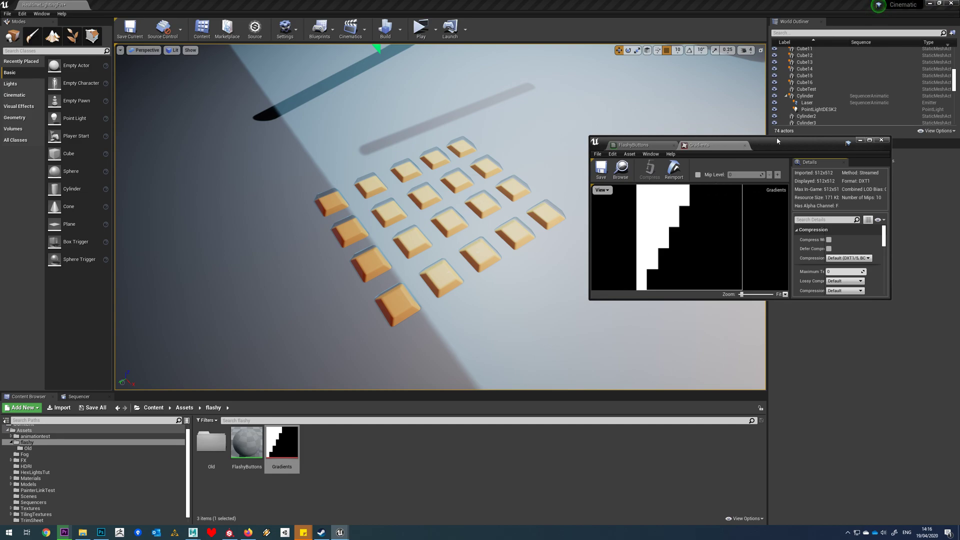
left_click_drag(775, 137, 593, 241)
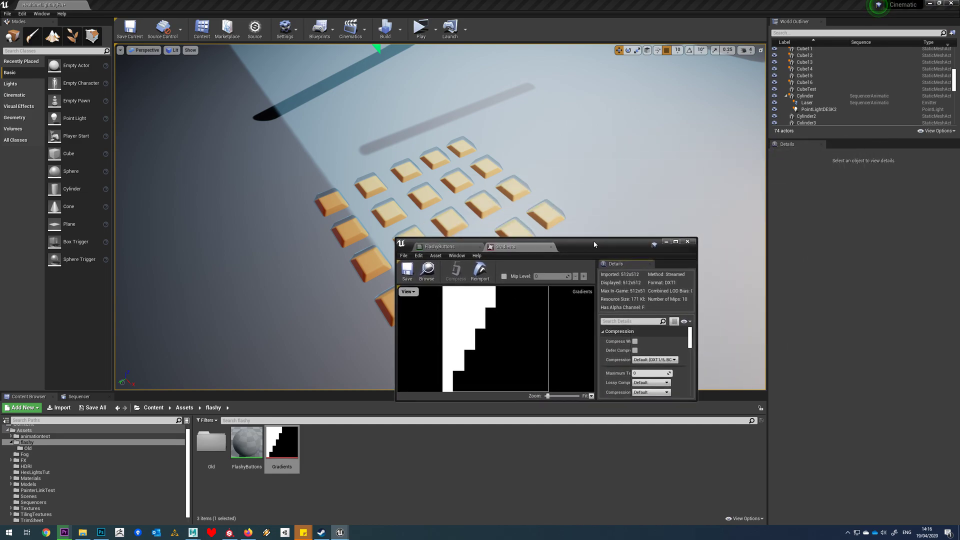
left_click(666, 242)
Open the FlashyButtons material in a full-screen editor with the result node in view.
double_click(247, 447)
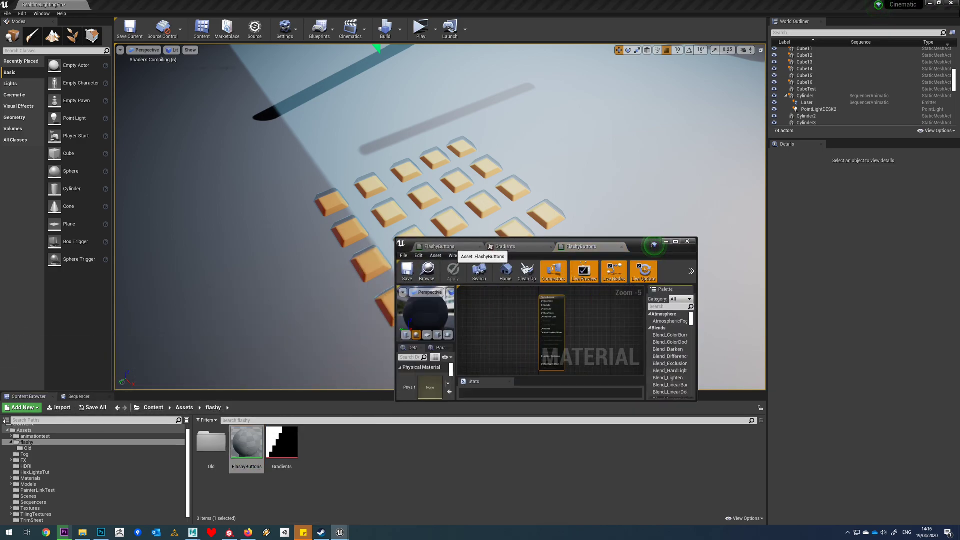
left_click(479, 246)
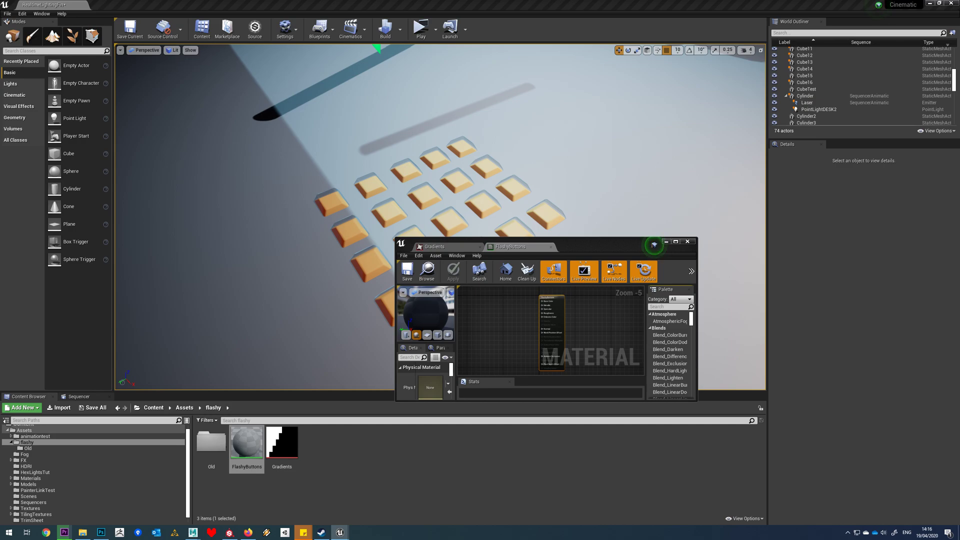
double_click(665, 238)
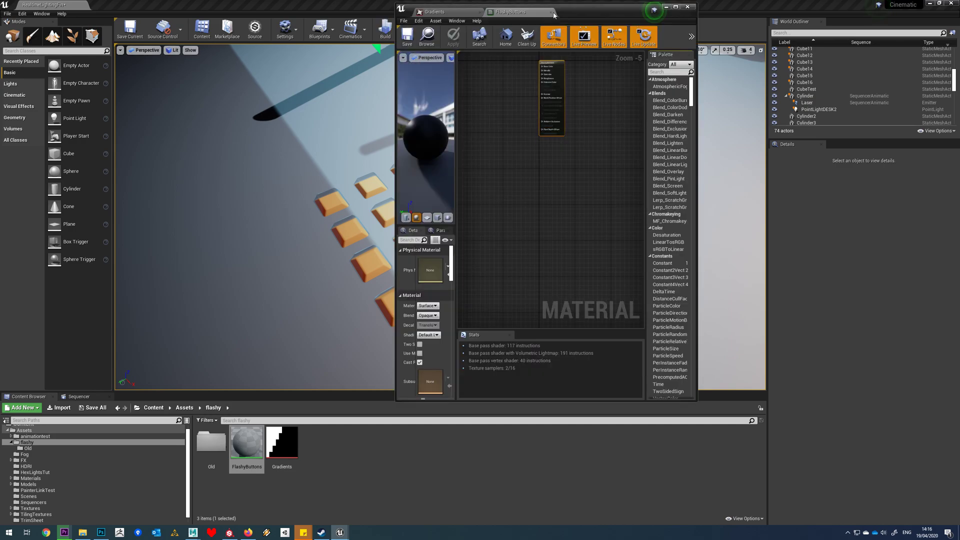
double_click(697, 290)
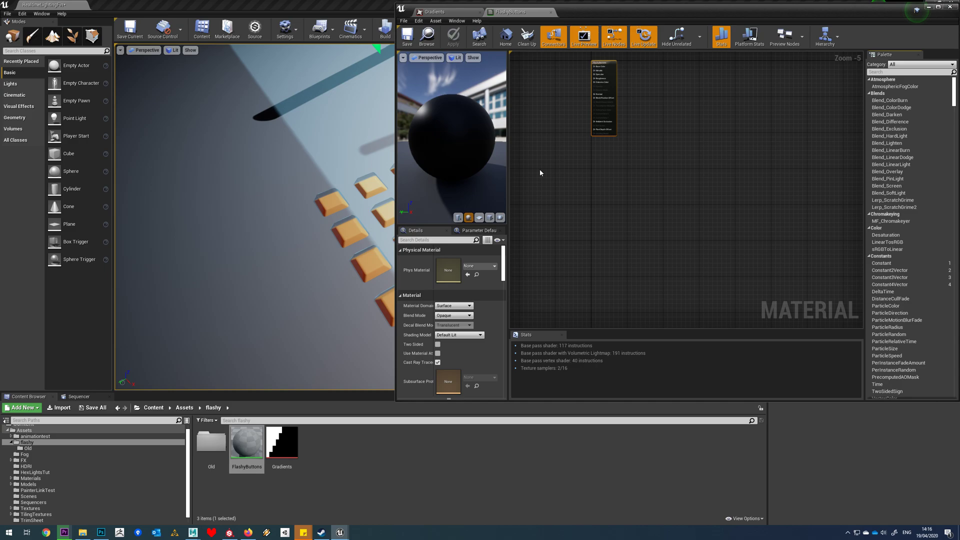
scroll(674, 232, "up", 3)
key("Home")
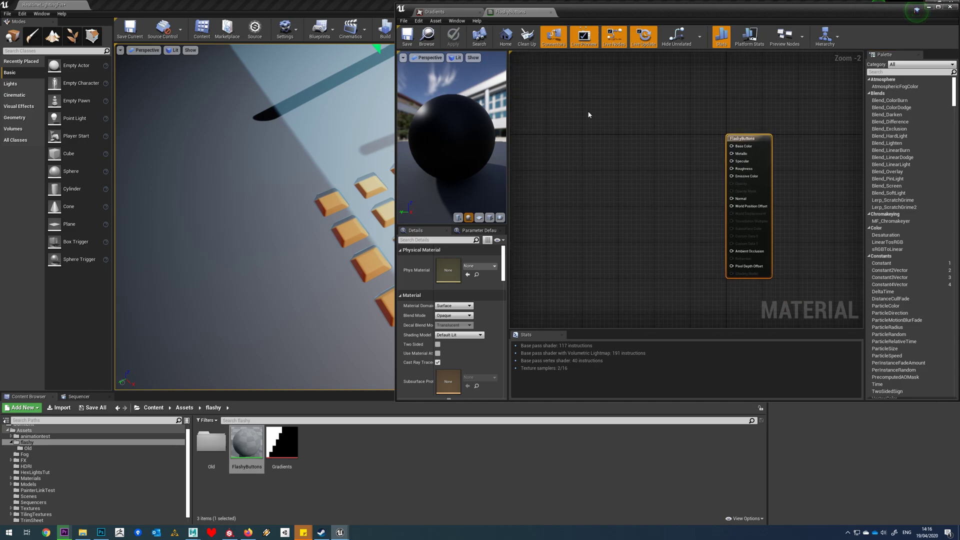
Wire an orange Constant3Vector (0.88, 0.58, 0.16) into Base Color and save the material.
left_click(623, 99)
left_click_drag(655, 106, 731, 146)
left_click_drag(630, 122, 638, 126)
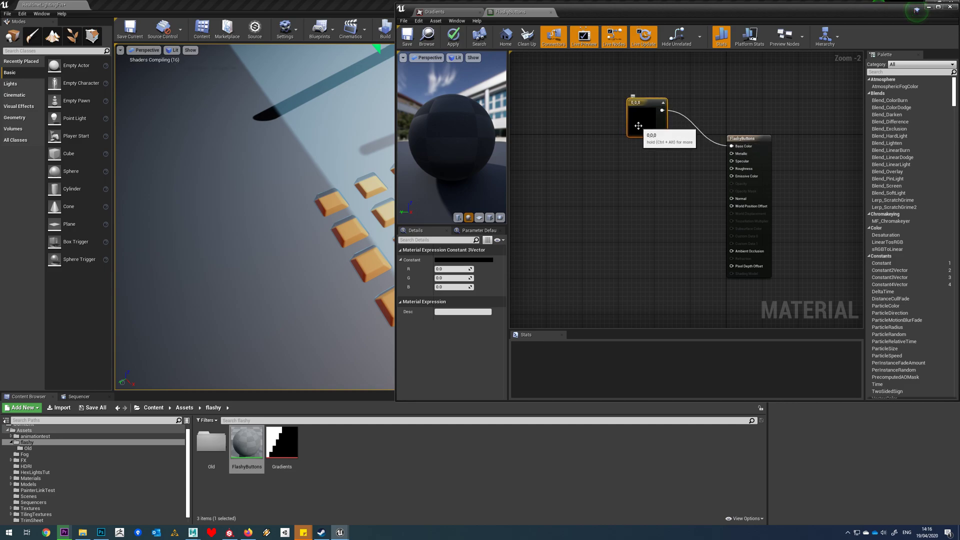
left_click(447, 260)
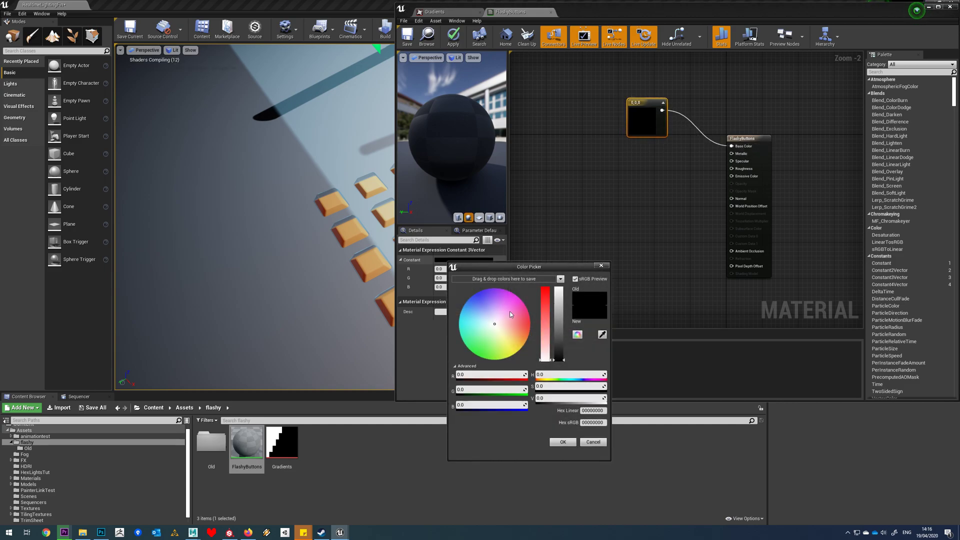
left_click(516, 338)
left_click(558, 296)
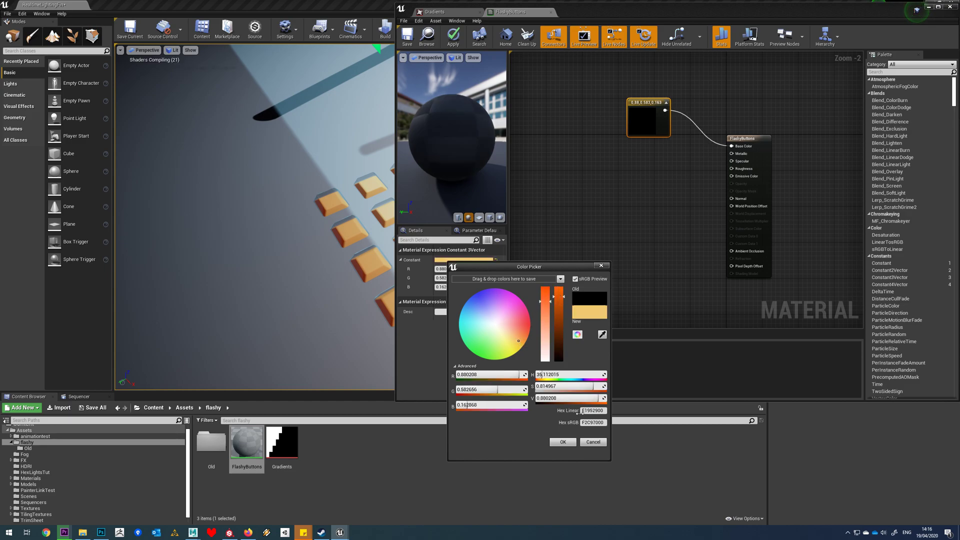
left_click(563, 443)
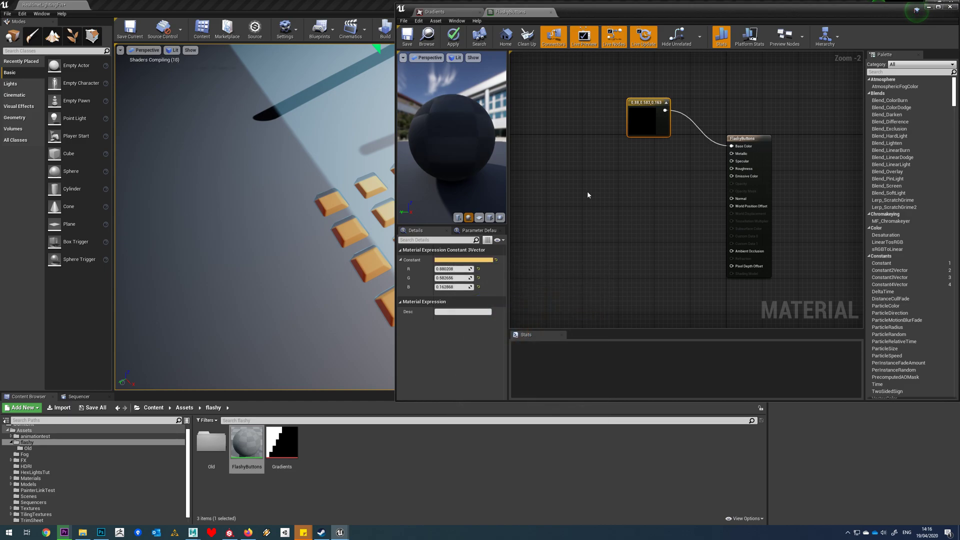
left_click(407, 36)
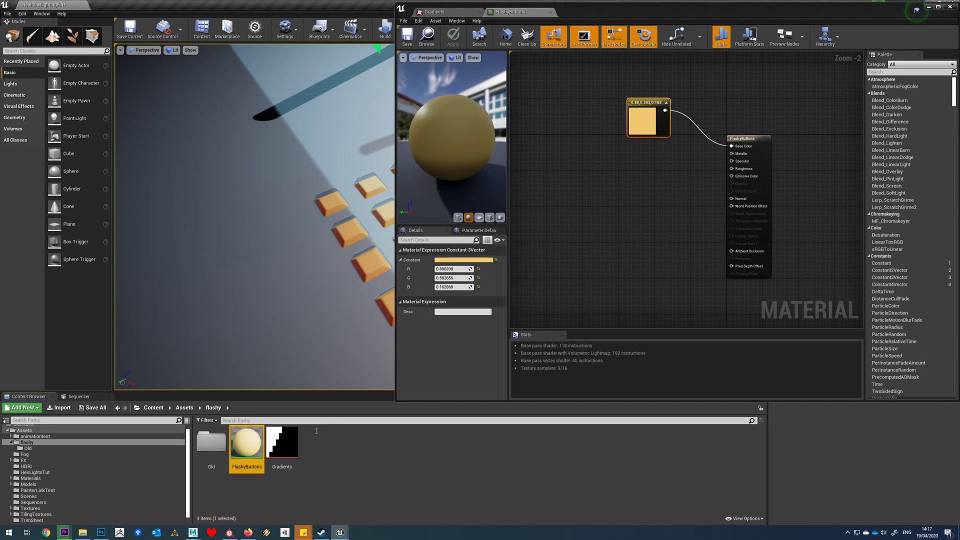
Add the Gradients texture to the graph as a Texture Sample node.
left_click_drag(282, 443, 567, 168)
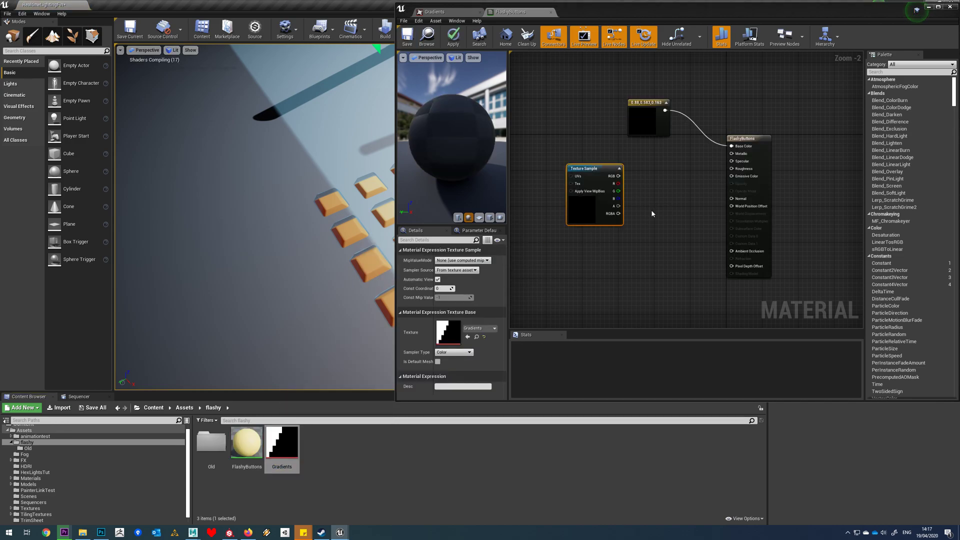
scroll(651, 214, "up", 1)
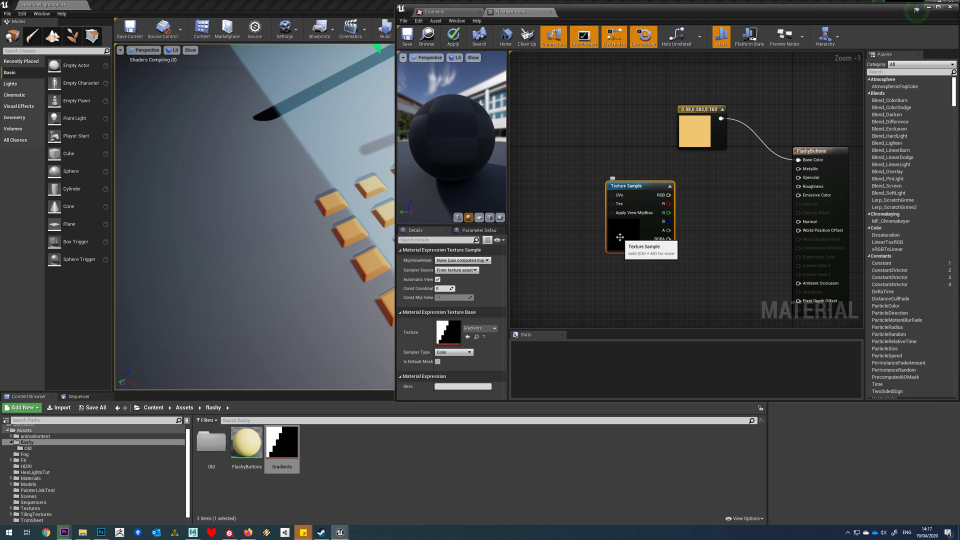
right_click_drag(564, 226, 615, 241)
Add a Panner node with a TextureCoordinate node placed to its left.
left_click(593, 226)
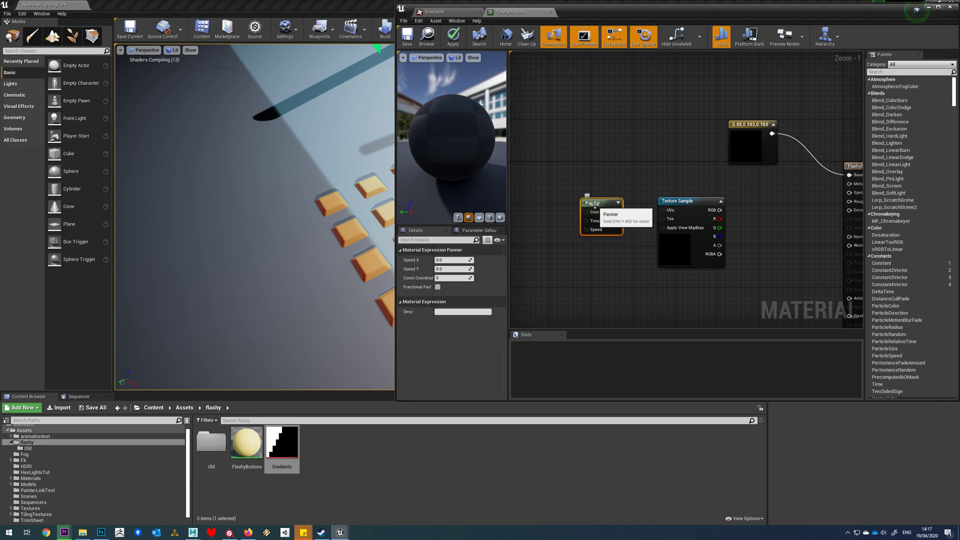
right_click_drag(546, 203, 594, 214)
right_click(593, 215)
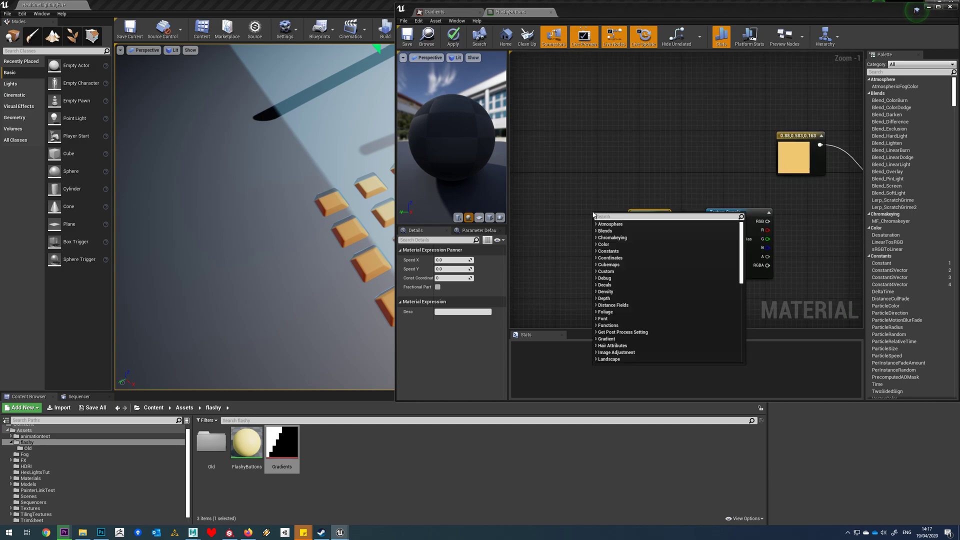
type("texture")
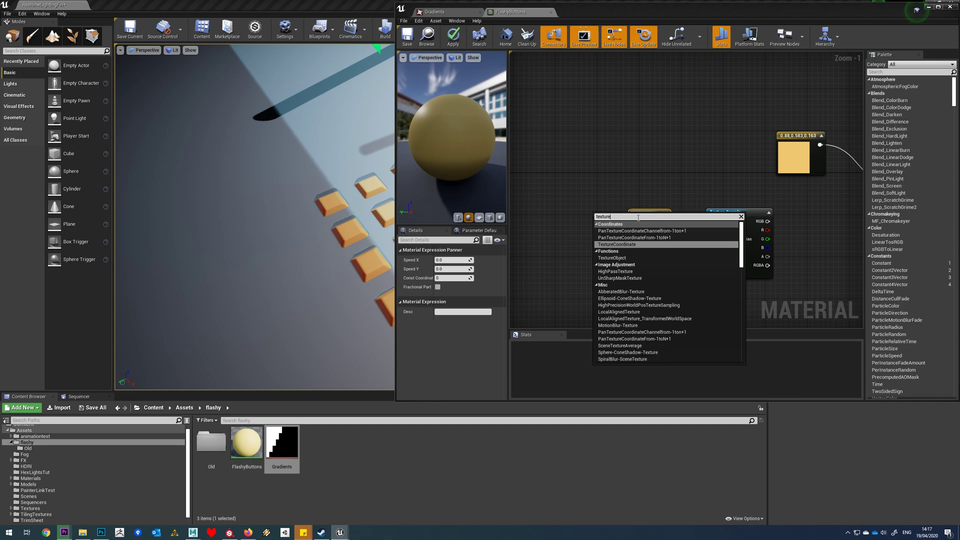
left_click(616, 244)
left_click_drag(602, 216, 576, 205)
Add a Time node connected to the Panner's Time input, then select the Panner.
right_click(577, 236)
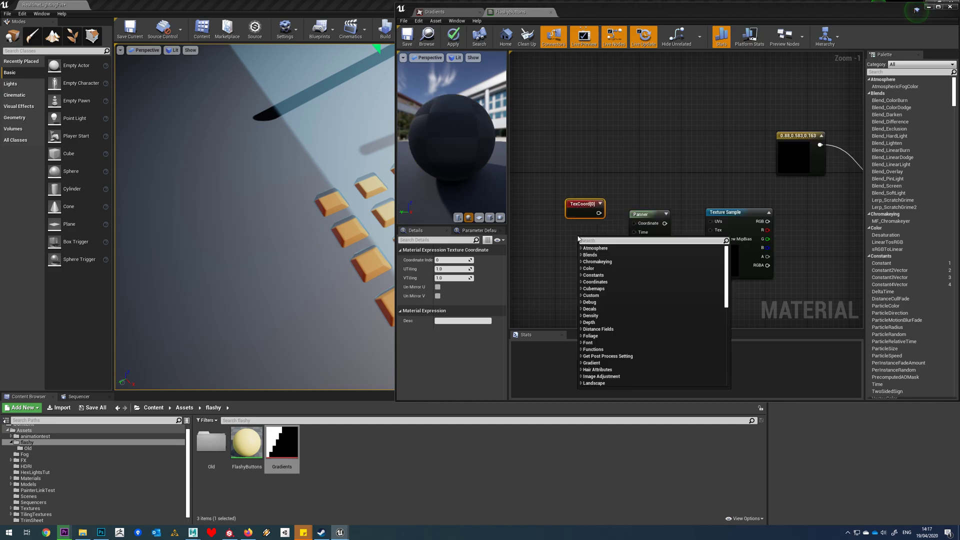
type("tyim")
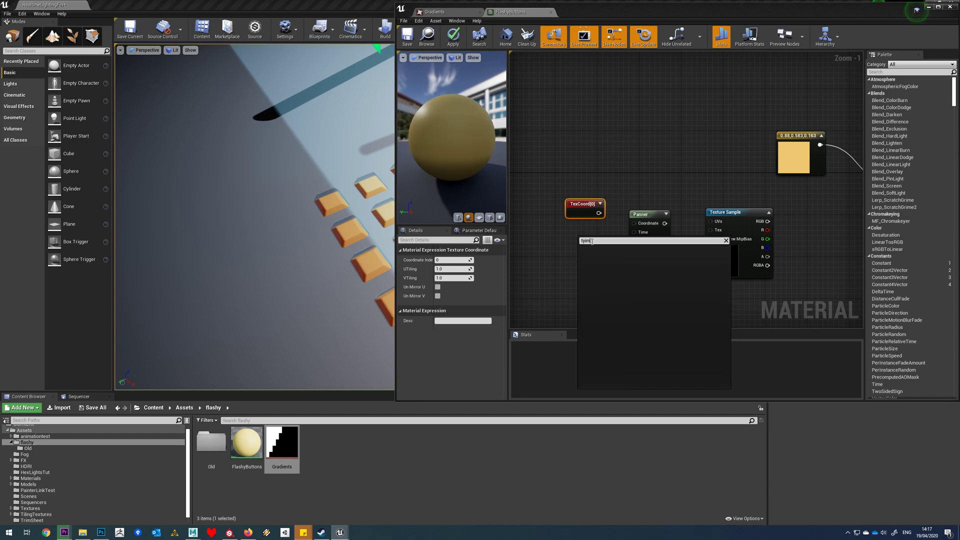
key("BackSpace")
key("BackSpace")
key("BackSpace")
type("ime")
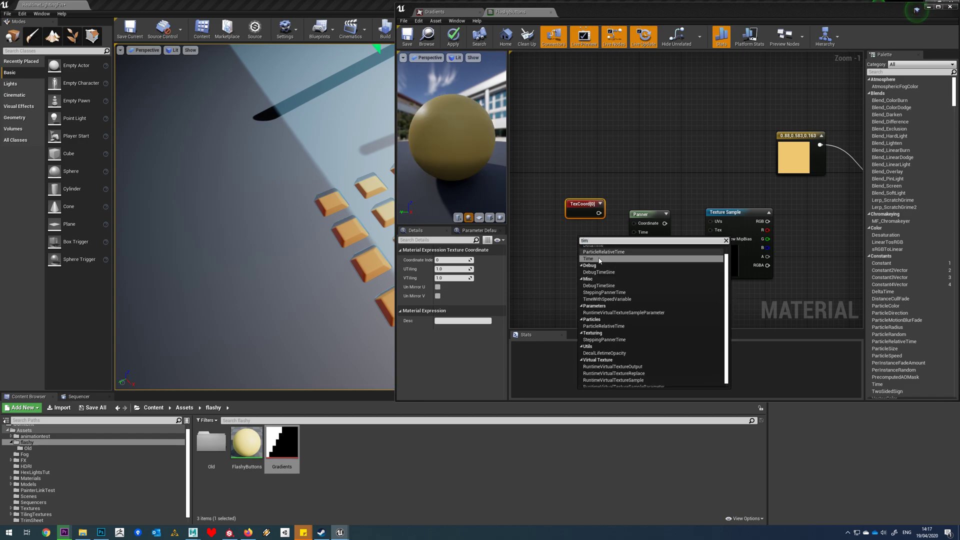
left_click(589, 251)
left_click_drag(605, 254, 585, 224)
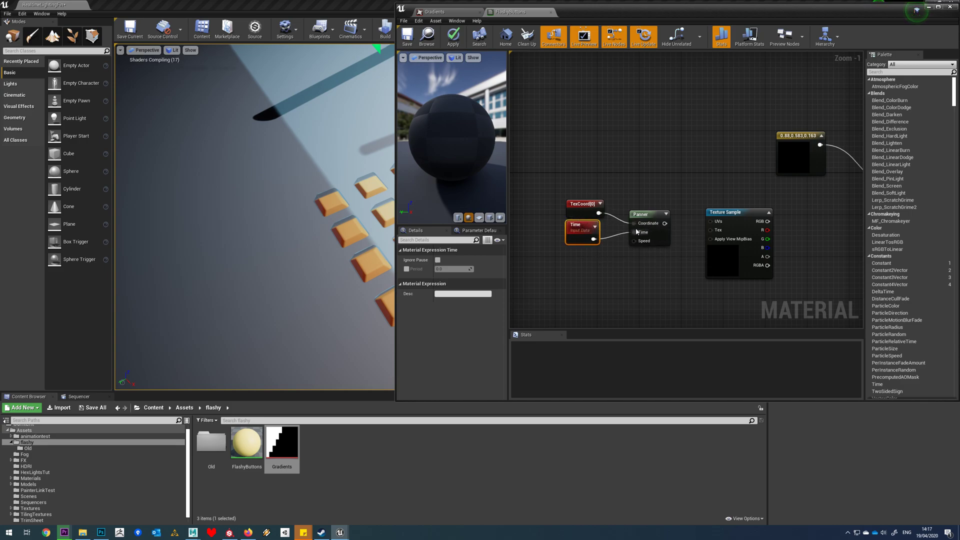
left_click(647, 218)
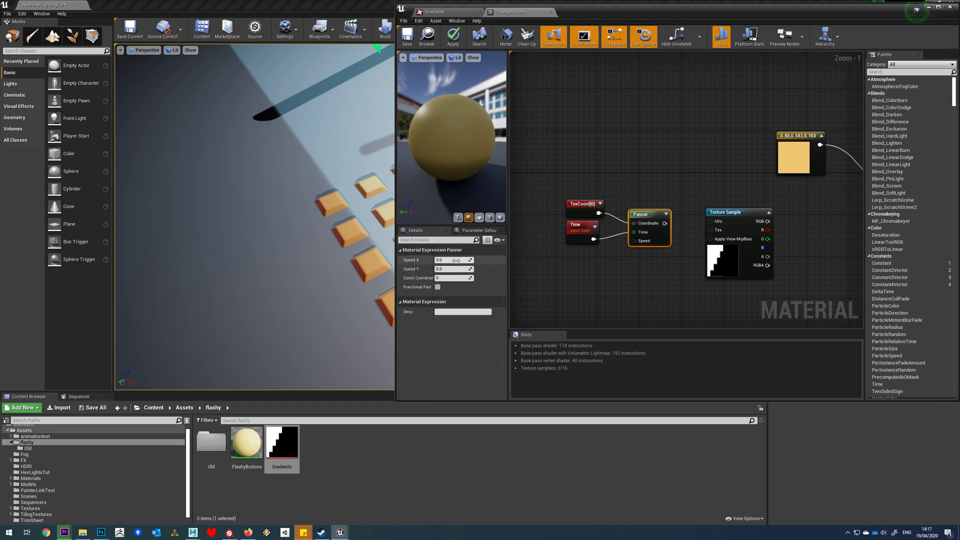
Change the Panner's Speed X from 2.0 to -2.0.
key("Return")
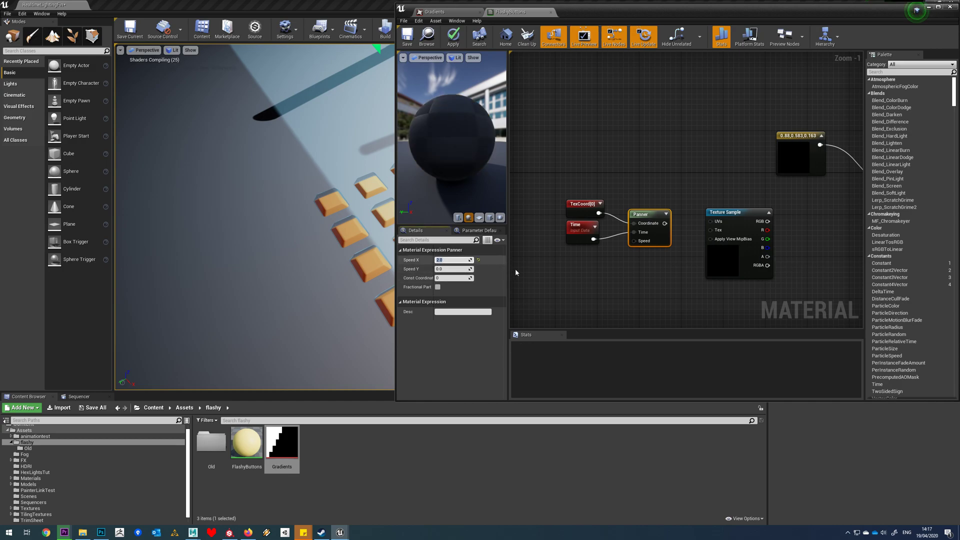
left_click_drag(664, 224, 712, 222)
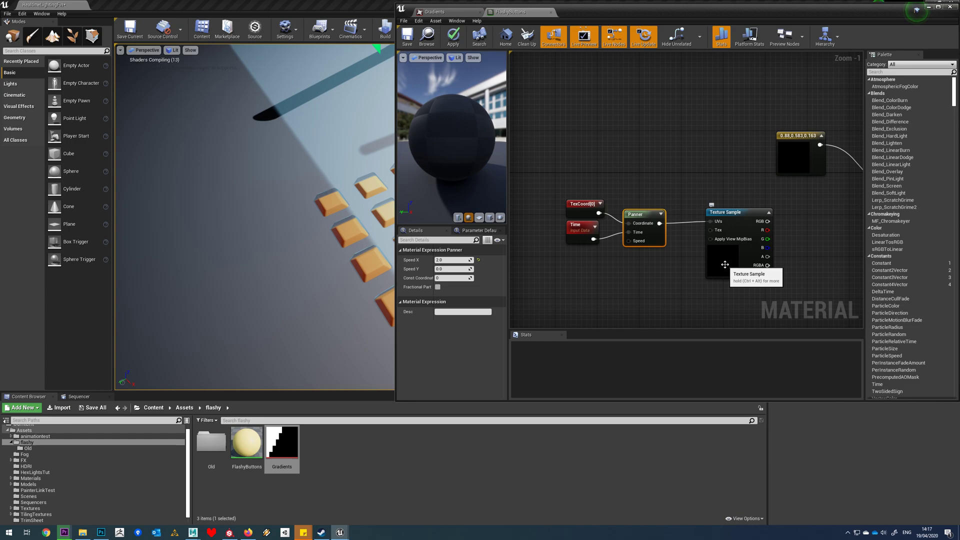
right_click_drag(805, 262, 699, 260)
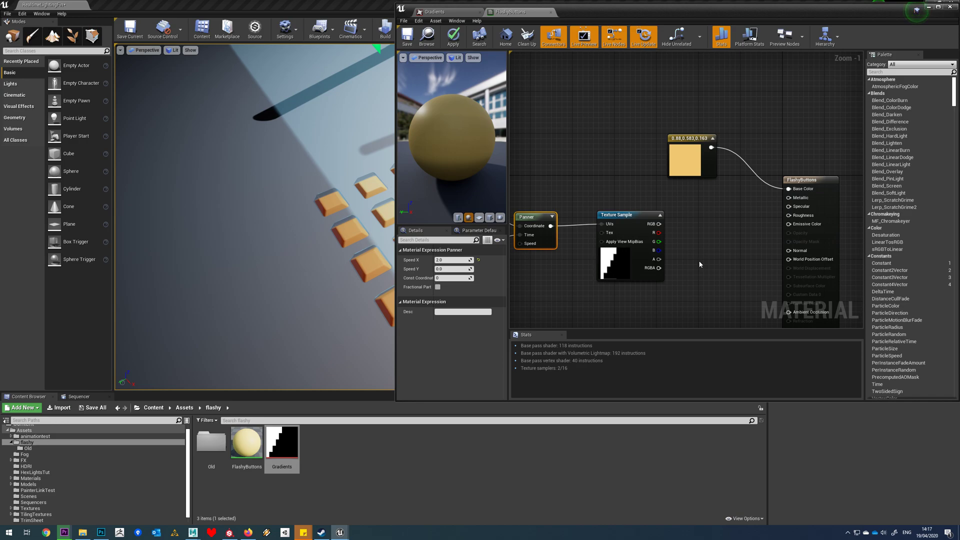
left_click(455, 260)
type("-02")
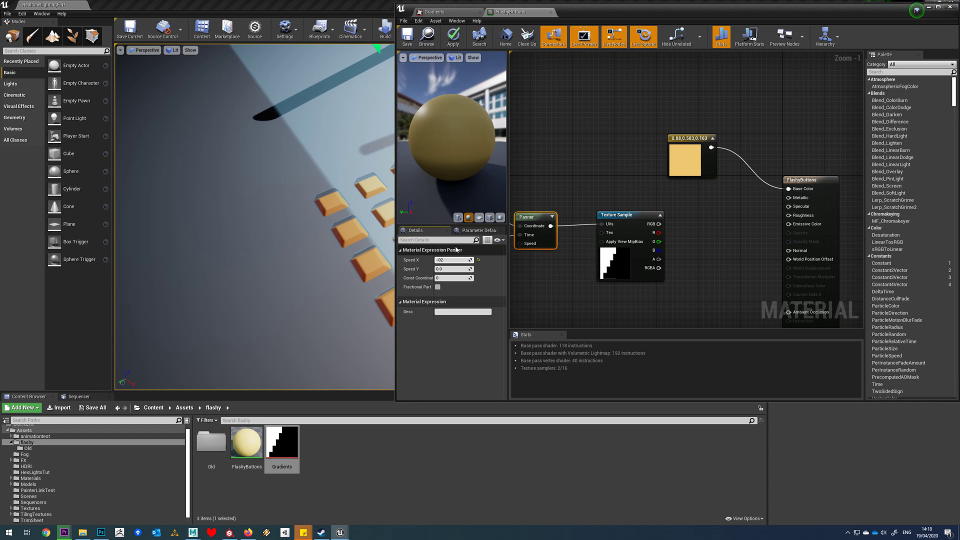
key("BackSpace")
type("2")
key("Return")
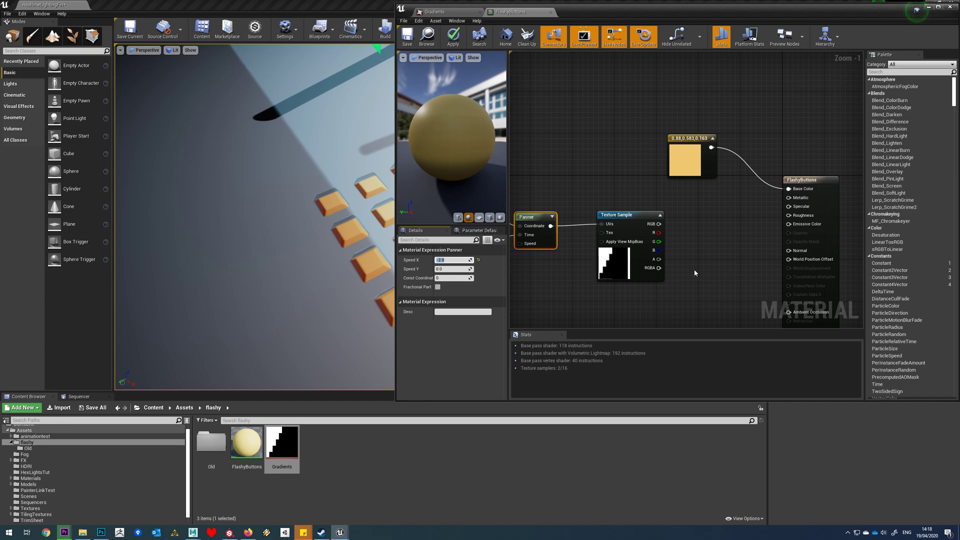
Add a Lerp node and connect the Texture Sample RGB to its Alpha.
left_click(714, 223)
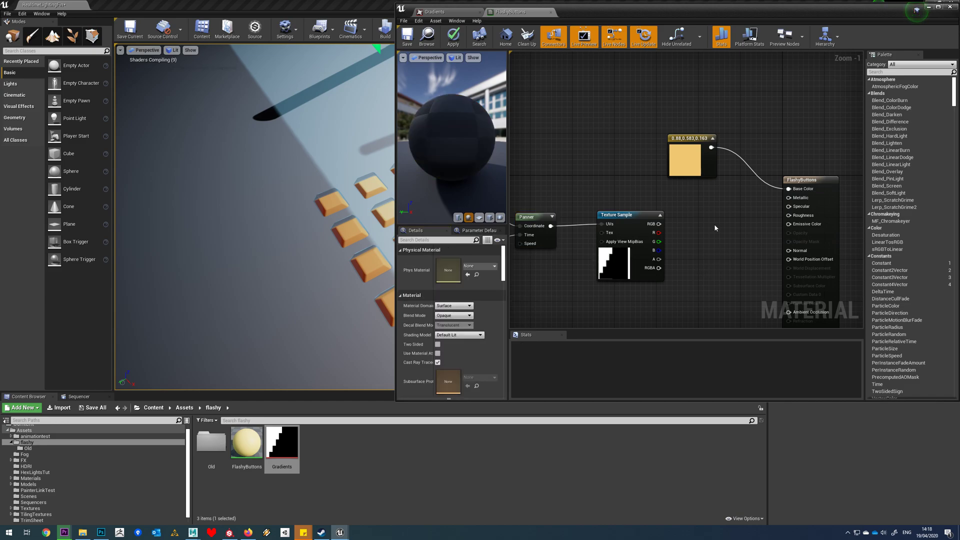
left_click(717, 235)
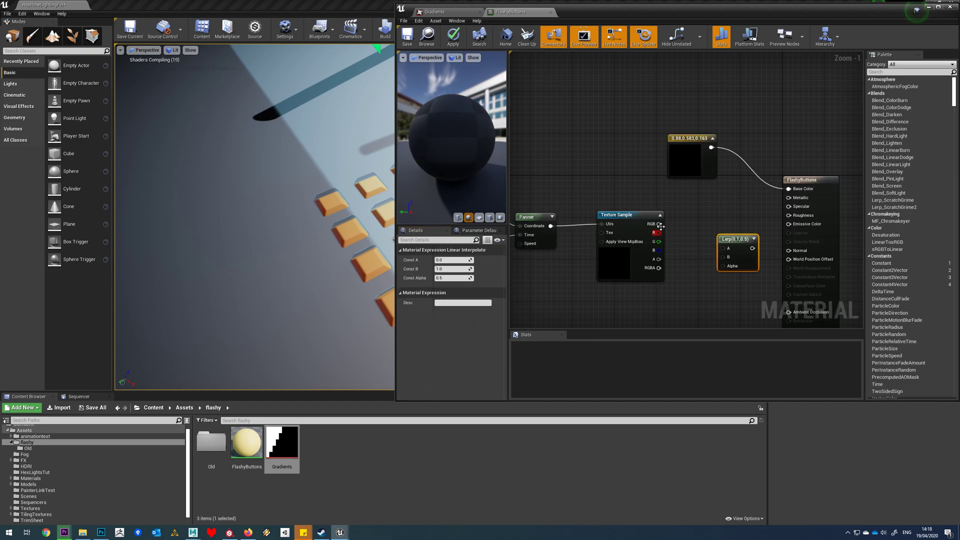
left_click_drag(696, 251, 722, 267)
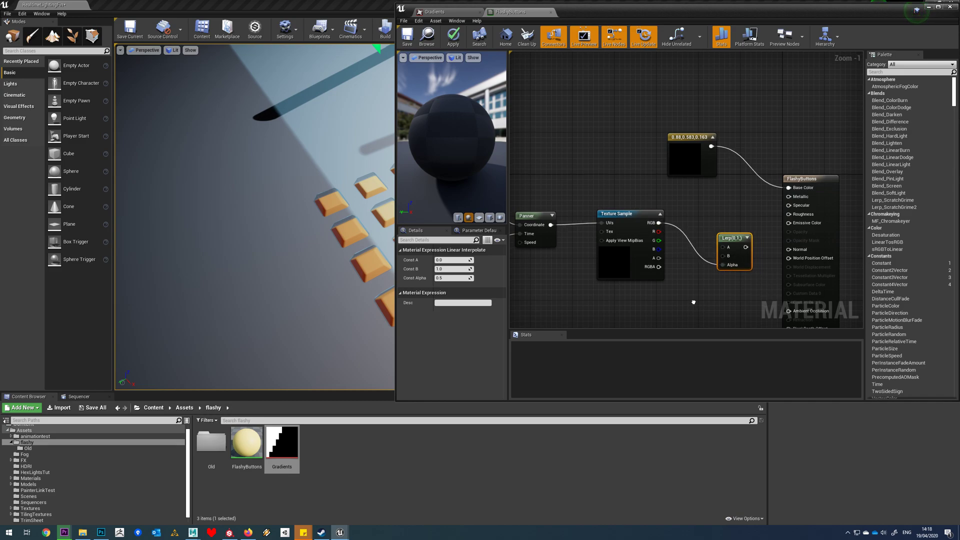
Add a Constant3Vector set to deep orange (1.0, 0.445, 0.0124) at full brightness.
right_click_drag(696, 242, 718, 174)
right_click_drag(638, 260, 639, 271)
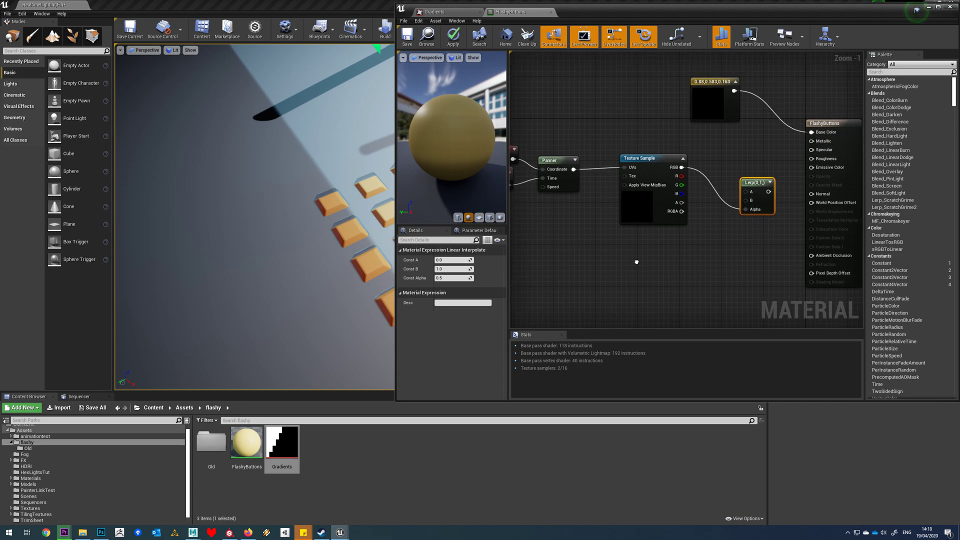
left_click(637, 264)
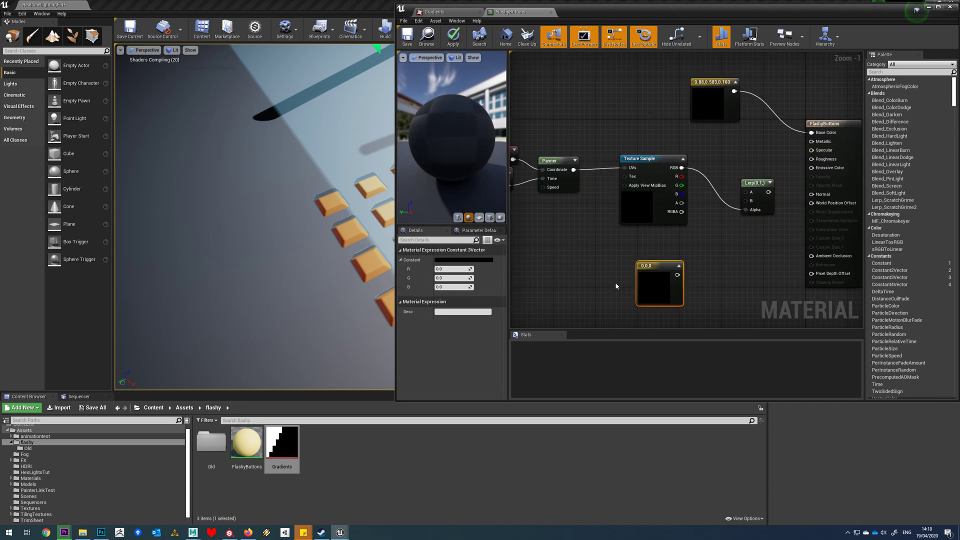
left_click_drag(668, 276, 654, 265)
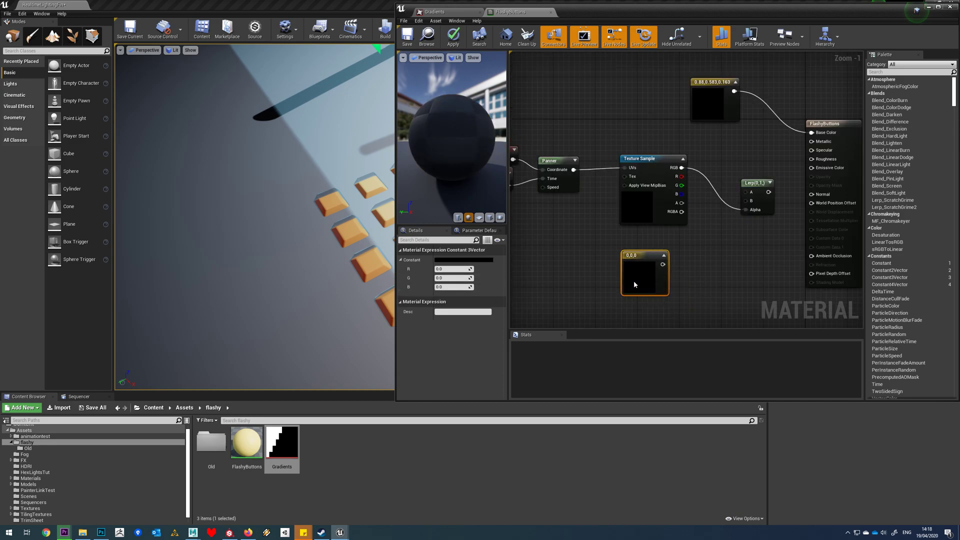
left_click(451, 260)
left_click(529, 339)
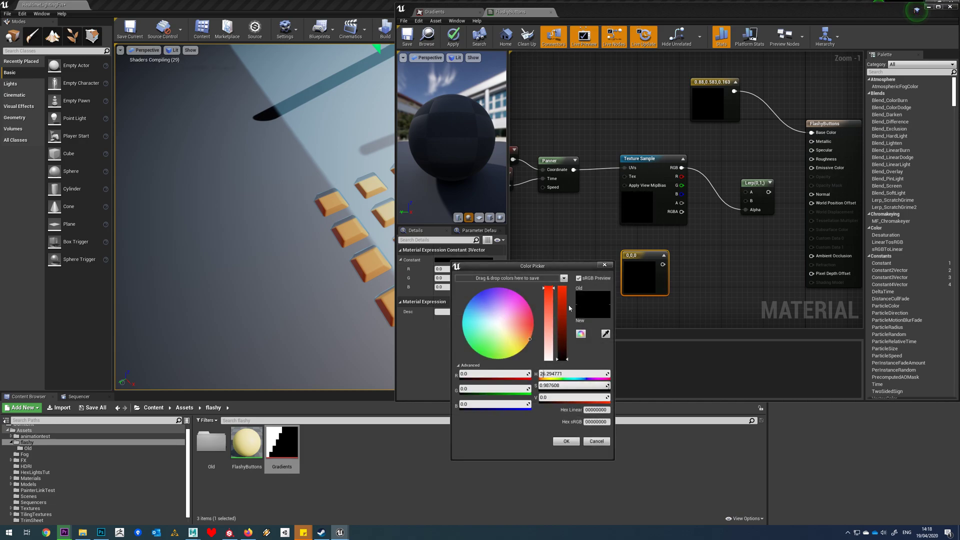
left_click_drag(562, 350, 566, 283)
left_click(565, 441)
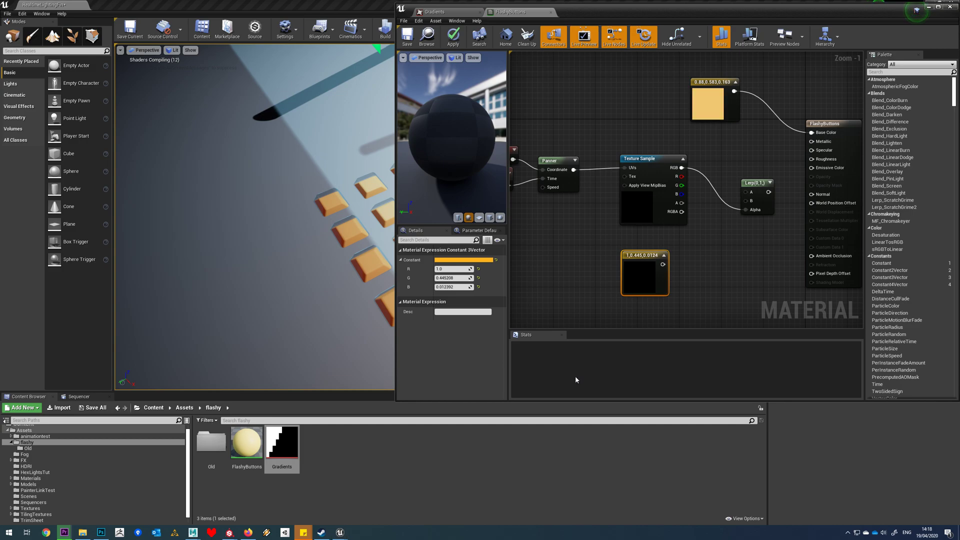
left_click_drag(652, 288, 626, 278)
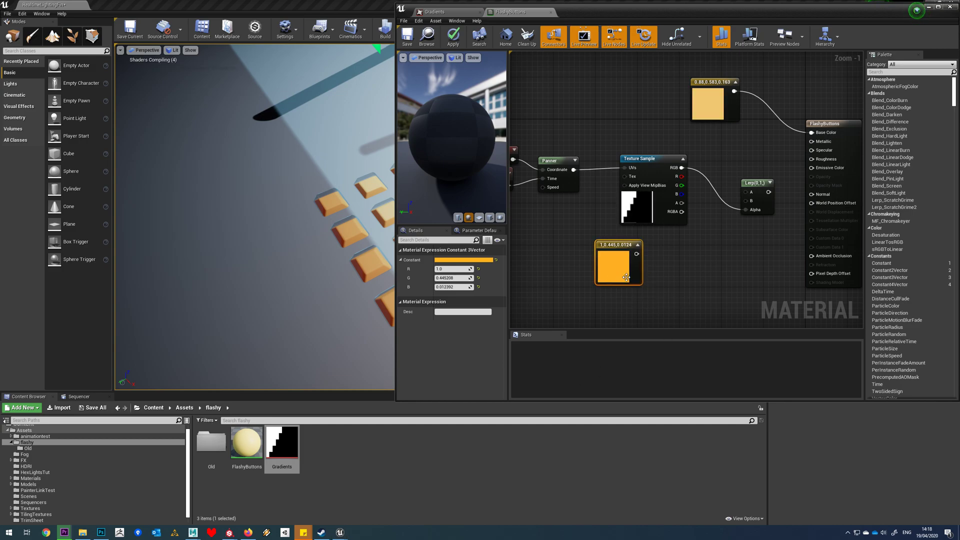
Place two Multiply nodes beside the orange constant node.
left_click(703, 248)
left_click(713, 291)
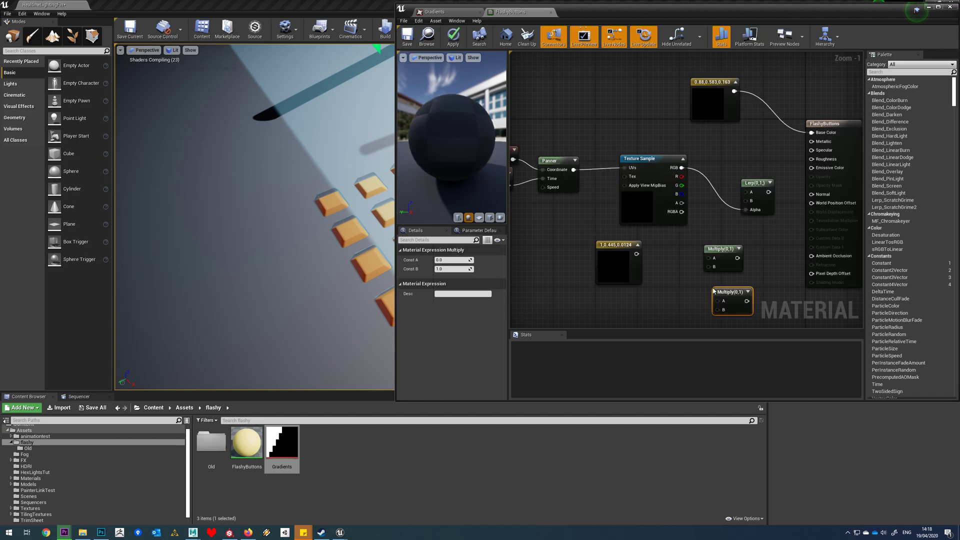
left_click(605, 273)
left_click_drag(605, 273, 598, 283)
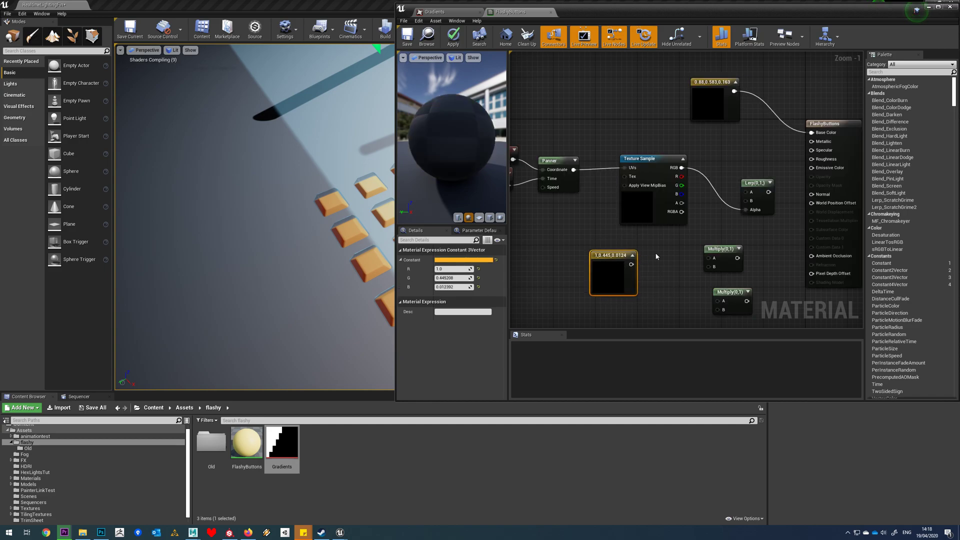
Create GlowMax and GlowMin scalar parameters, wiring GlowMin into the lower Multiply's B input.
left_click(670, 244)
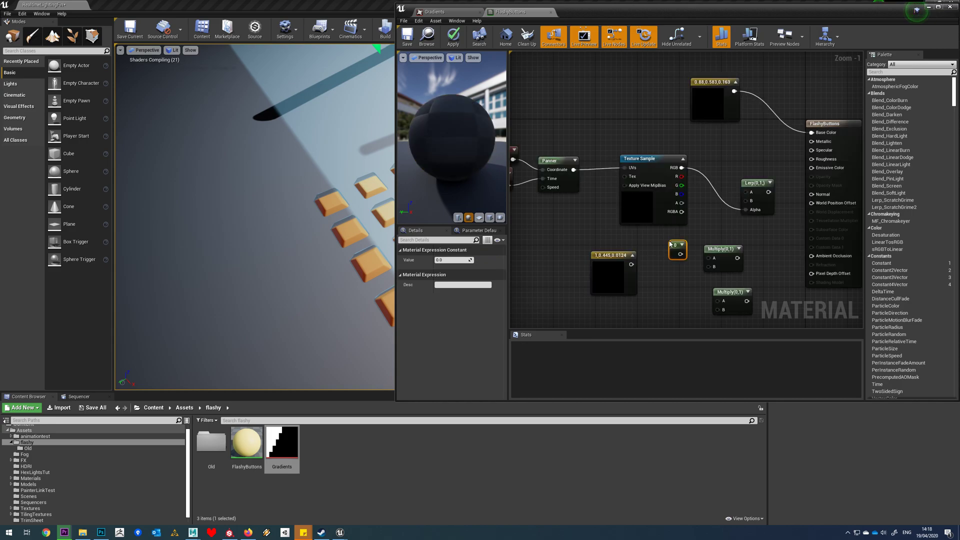
left_click_drag(673, 248, 667, 244)
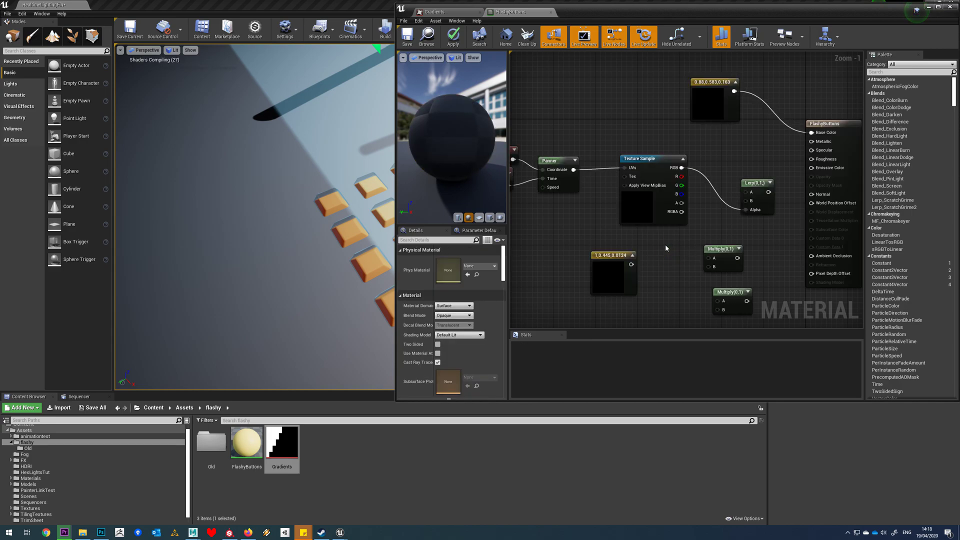
left_click(666, 245)
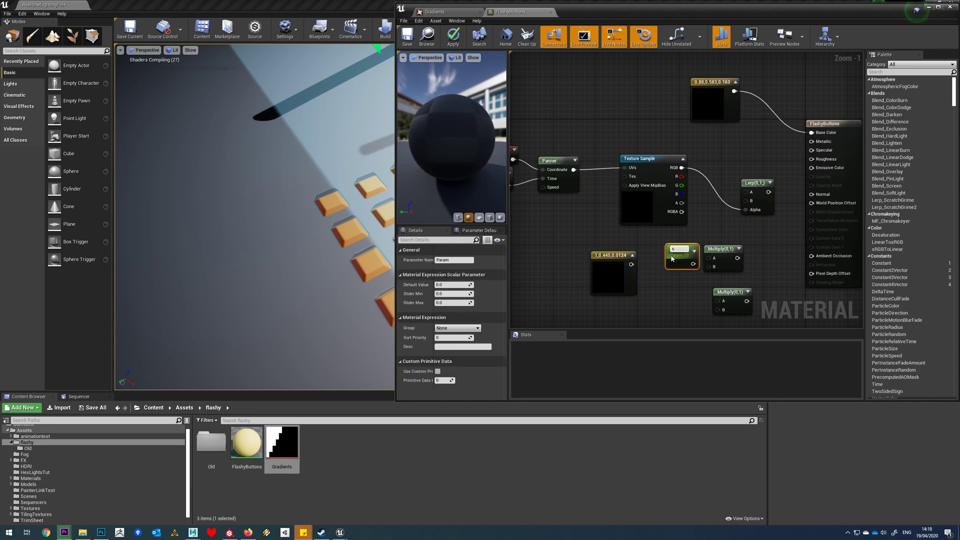
type("s")
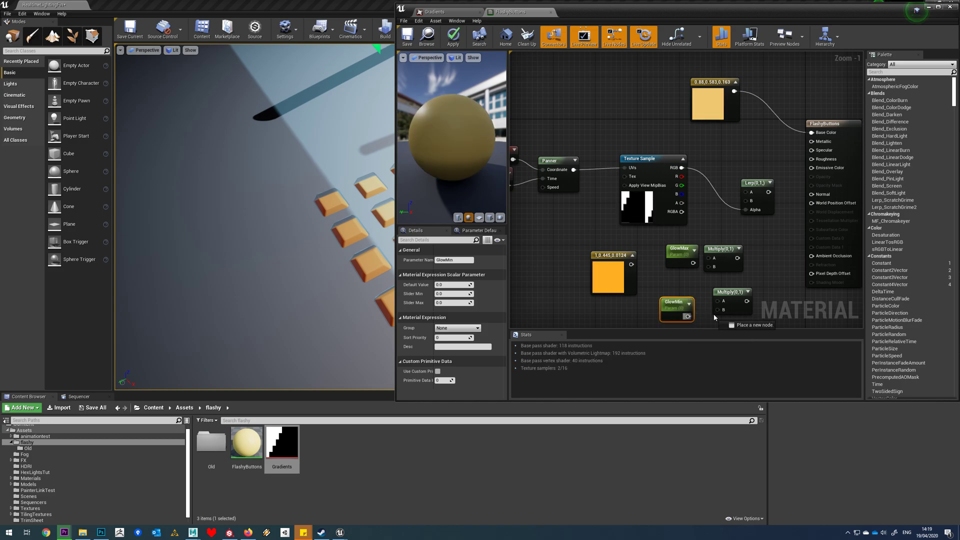
left_click_drag(716, 311, 718, 310)
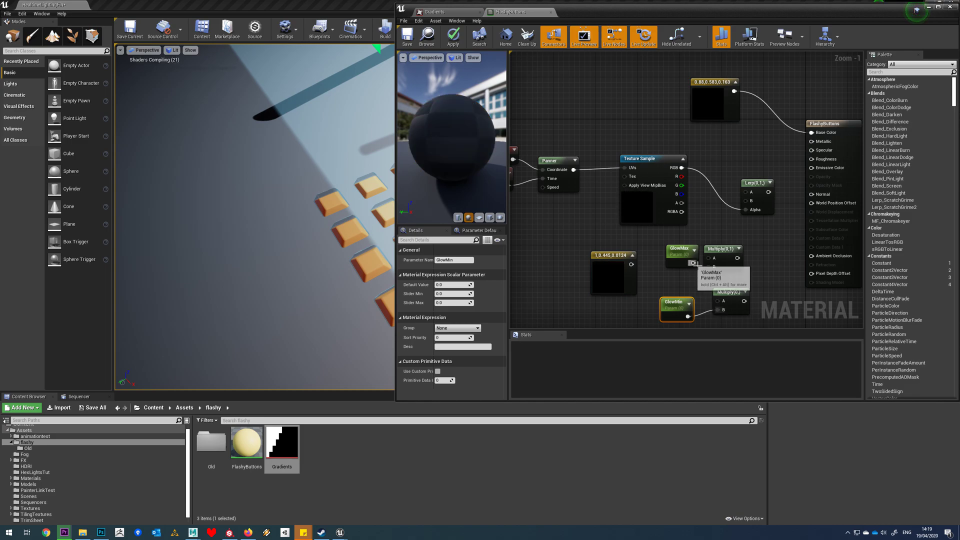
left_click_drag(671, 263, 692, 263)
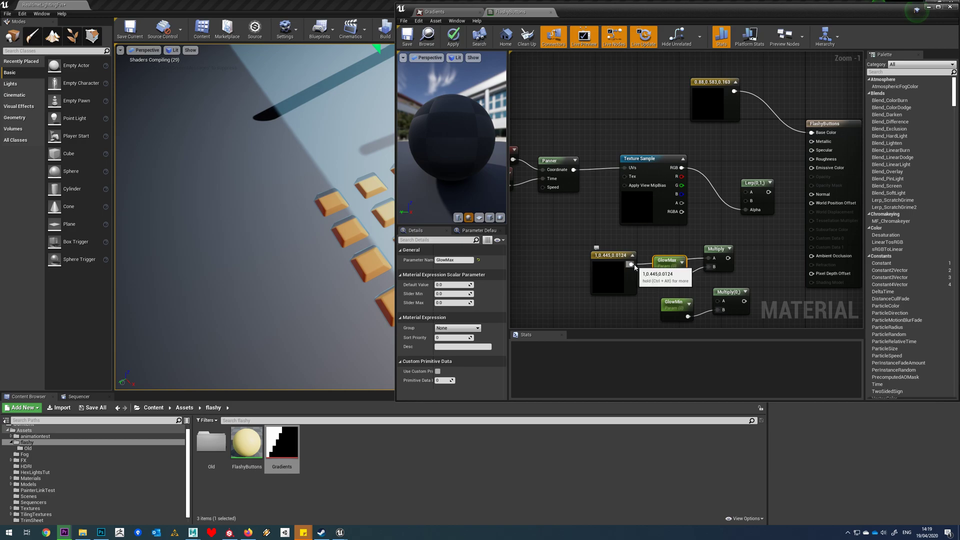
Set GlowMax's default value to 40 and wire the Multiply results into the Lerp.
left_click_drag(661, 265, 664, 248)
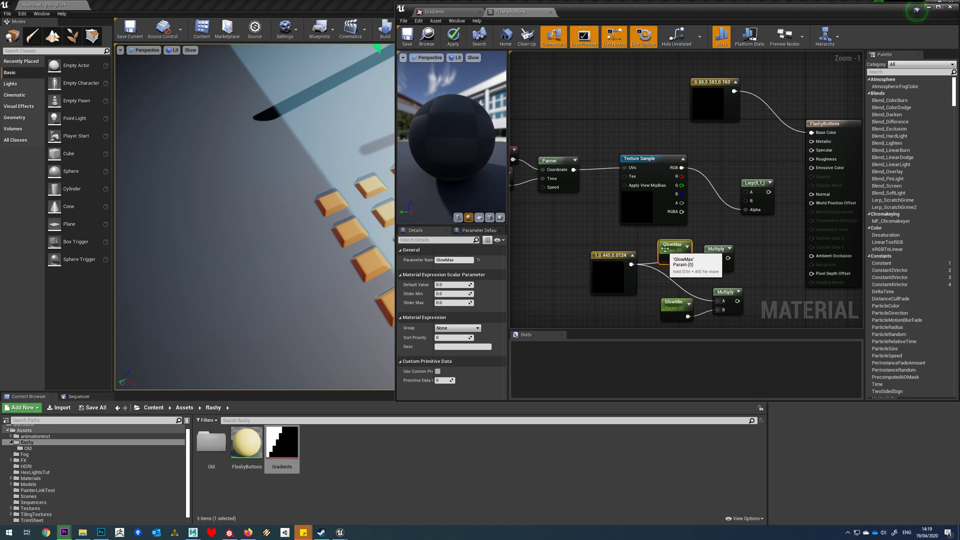
left_click(453, 285)
type("40")
key("Return")
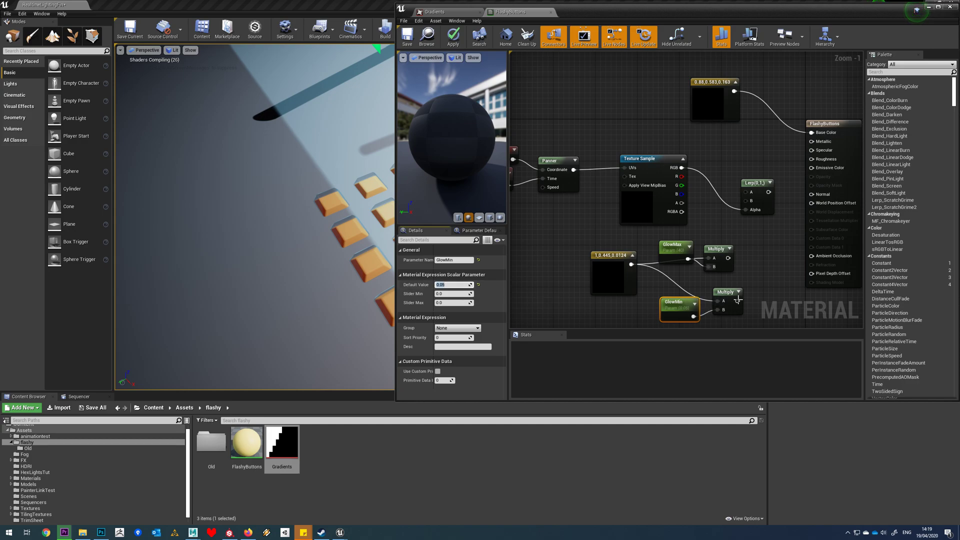
left_click_drag(737, 300, 729, 257)
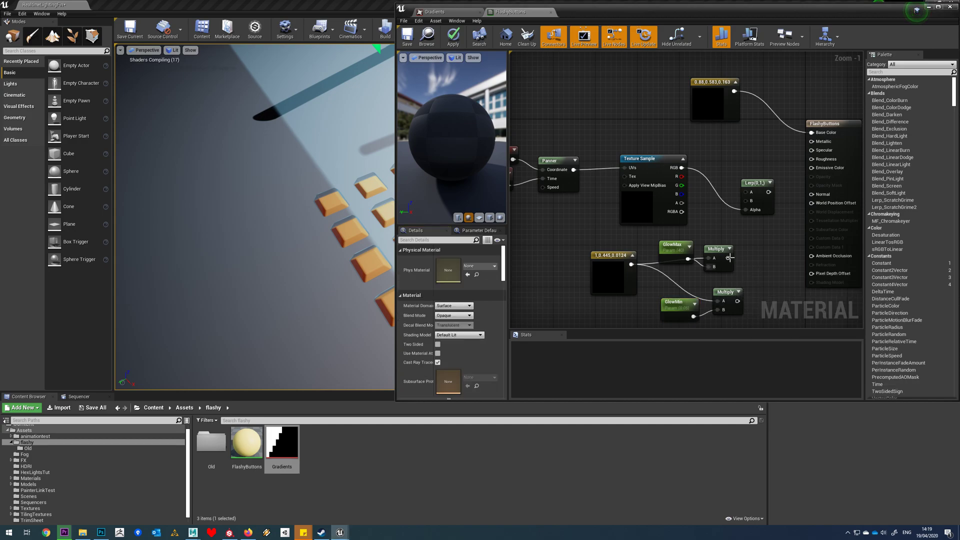
left_click_drag(745, 215, 798, 172)
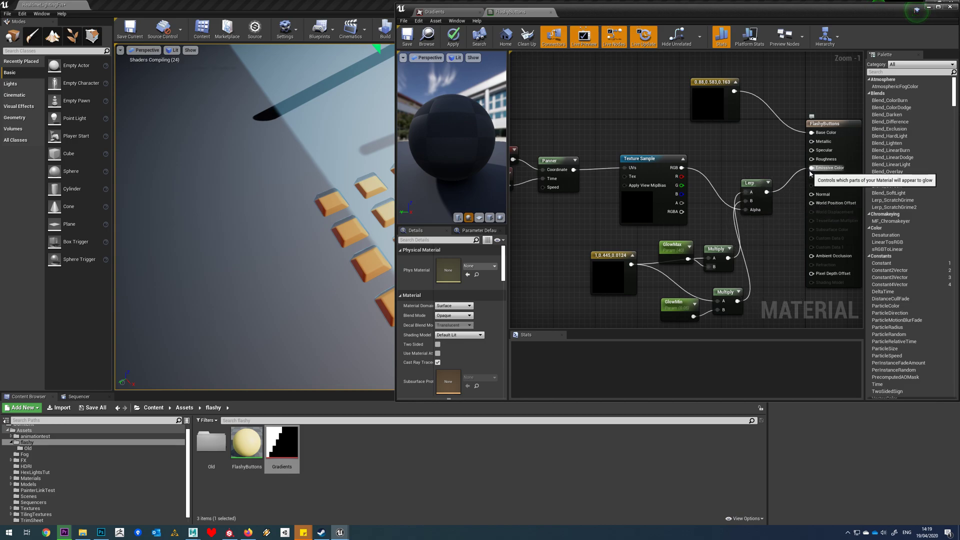
Save FlashyButtons, inspect the glowing preview sphere, and select the button actor in the level.
left_click(406, 40)
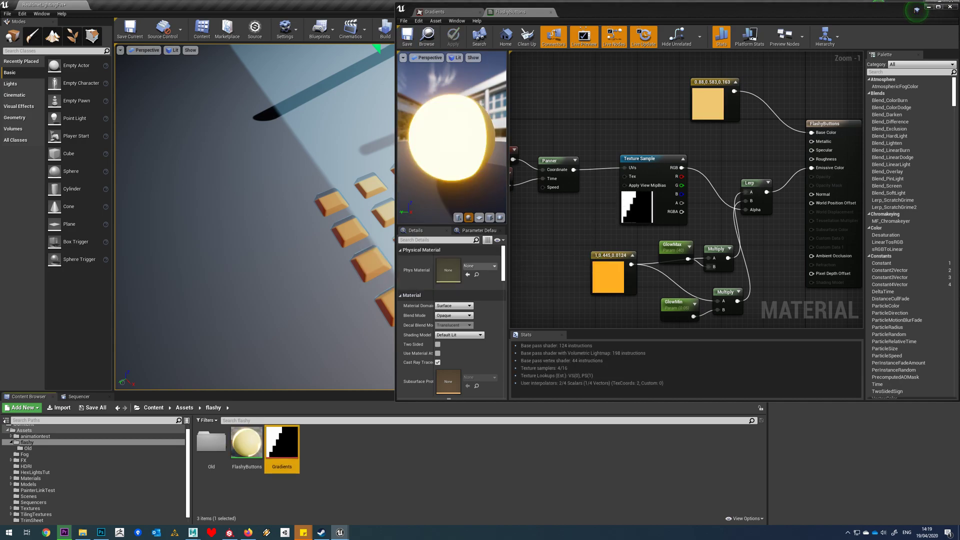
mouse_move(486, 155)
left_mouse_down()
mouse_move(445, 157)
mouse_move(486, 155)
mouse_move(475, 144)
left_mouse_up()
scroll(475, 144, "down", 3)
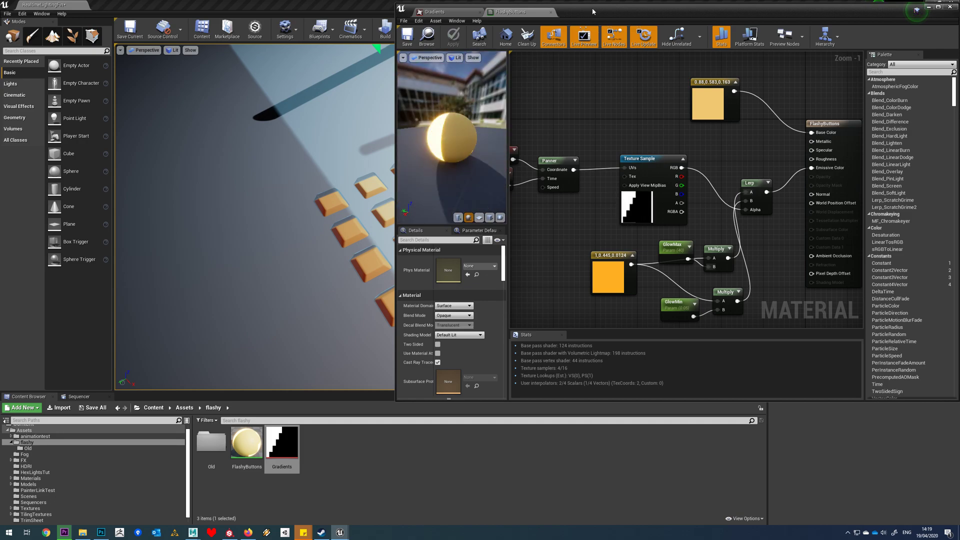
left_click_drag(592, 11, 471, 96)
left_click(380, 261)
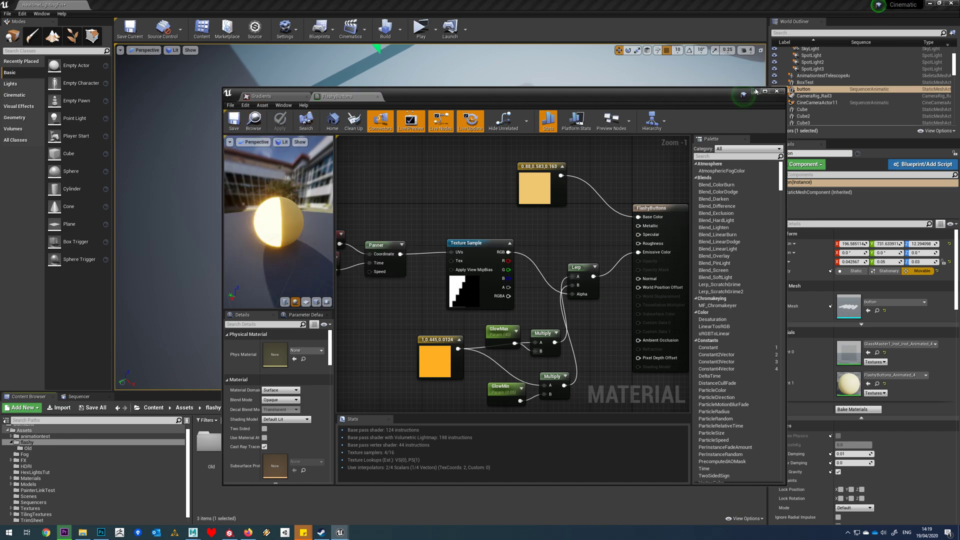
Assign FlashyButtons to the button's Element 1 material slot, then reopen the material.
left_click(776, 91)
left_click_drag(465, 421, 848, 383)
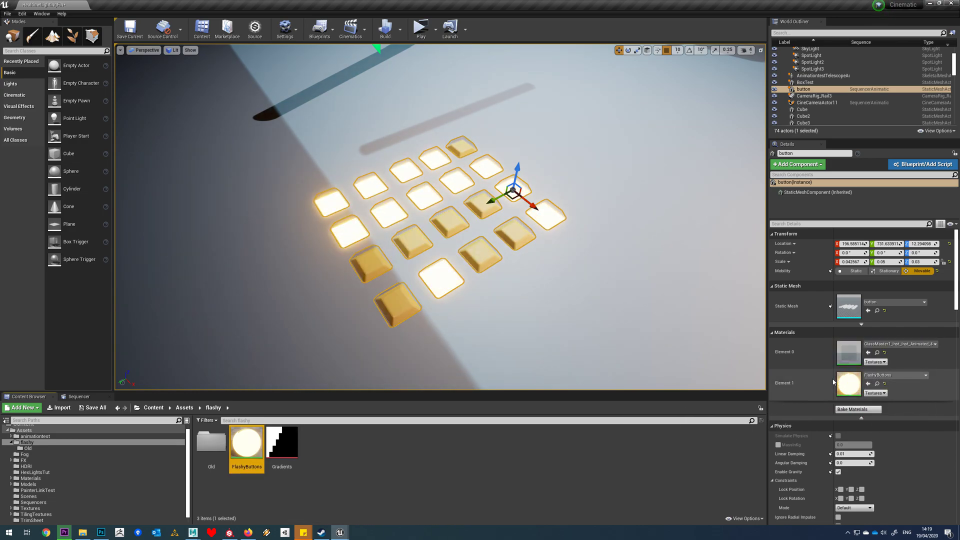
double_click(254, 456)
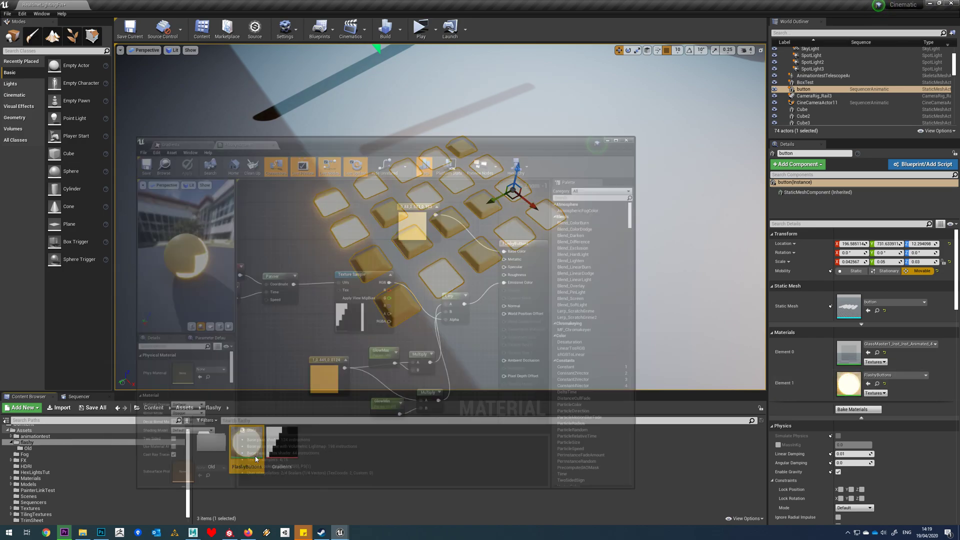
Set the Panner node's Speed X to -0.5, after briefly trying -2, and save FlashyButtons.
left_click_drag(483, 96, 734, 96)
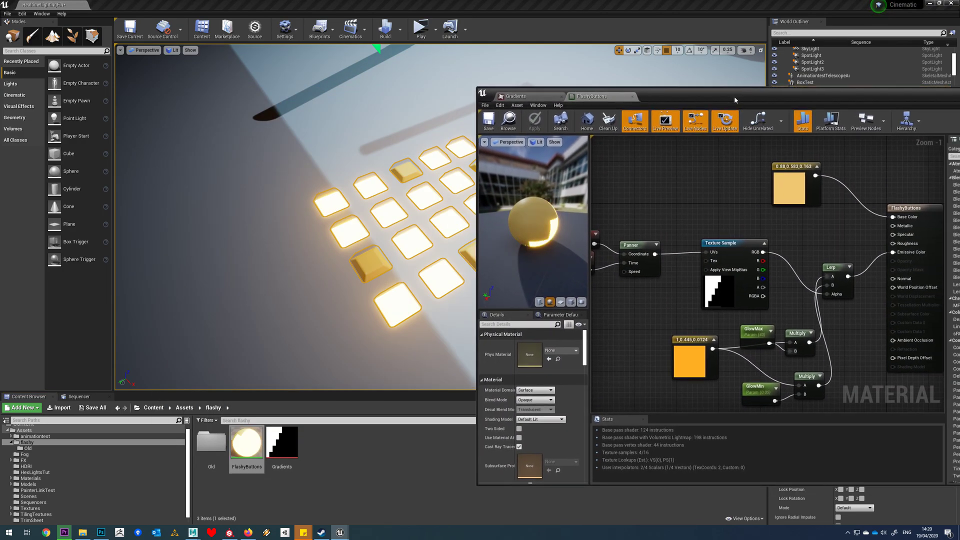
right_click_drag(615, 265, 708, 234)
left_click(670, 228)
left_click(728, 220)
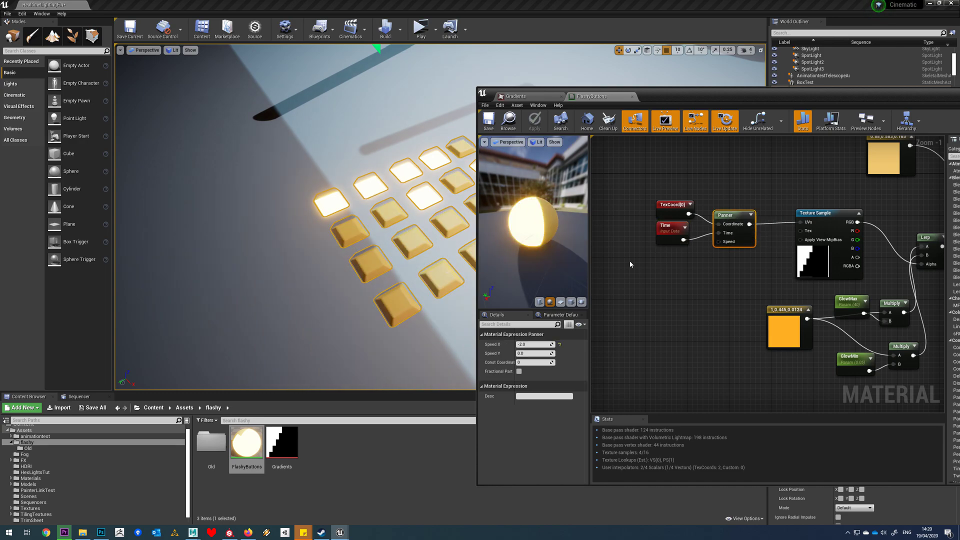
left_click(534, 344)
type("-2")
key("Return")
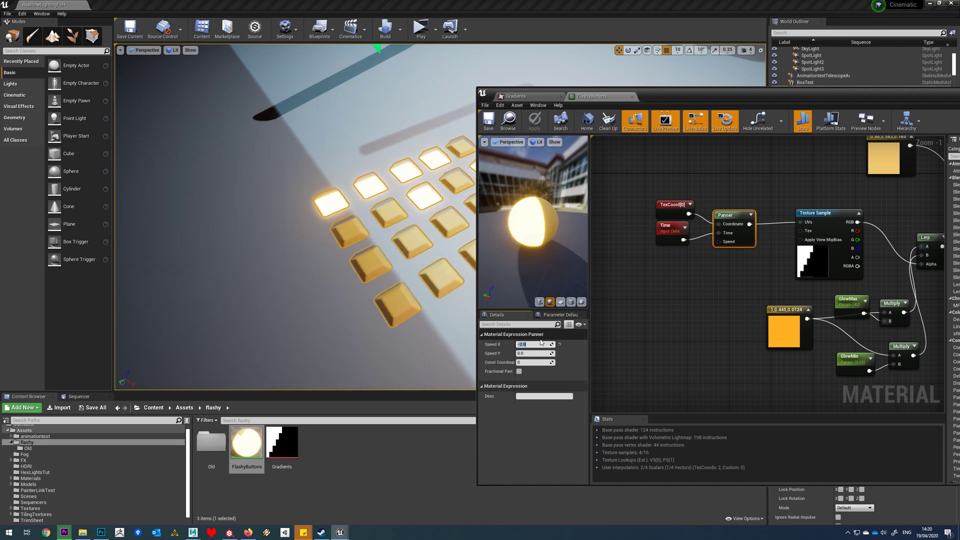
type("-0.5")
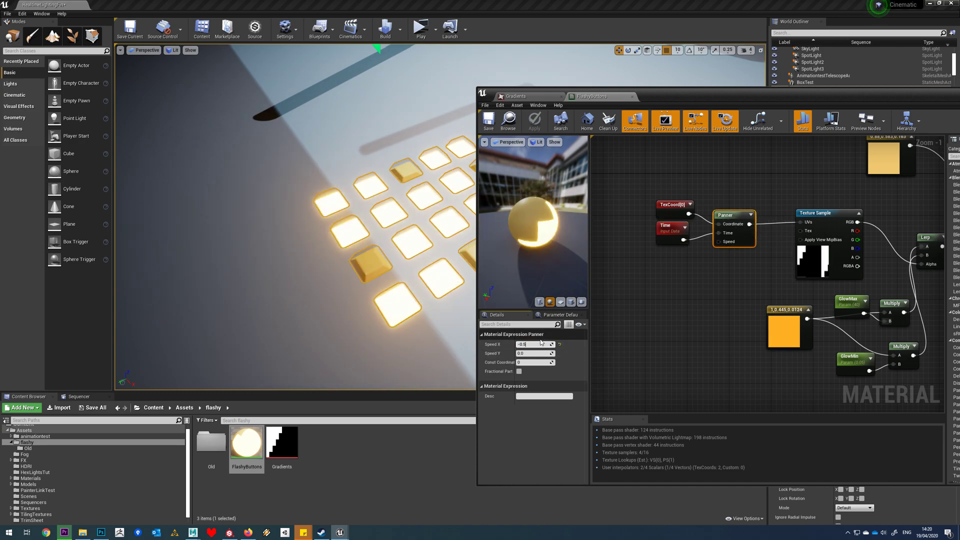
key("Return")
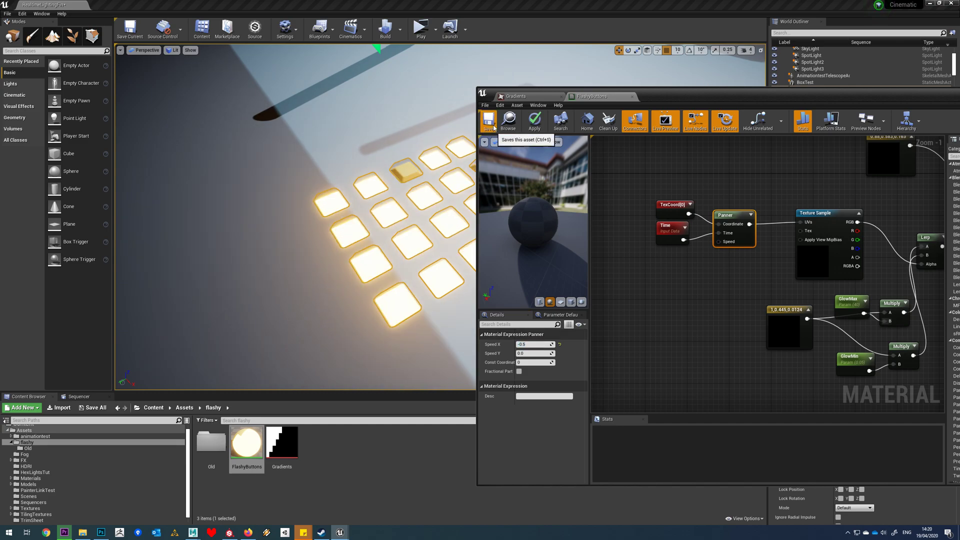
key("ctrl+s")
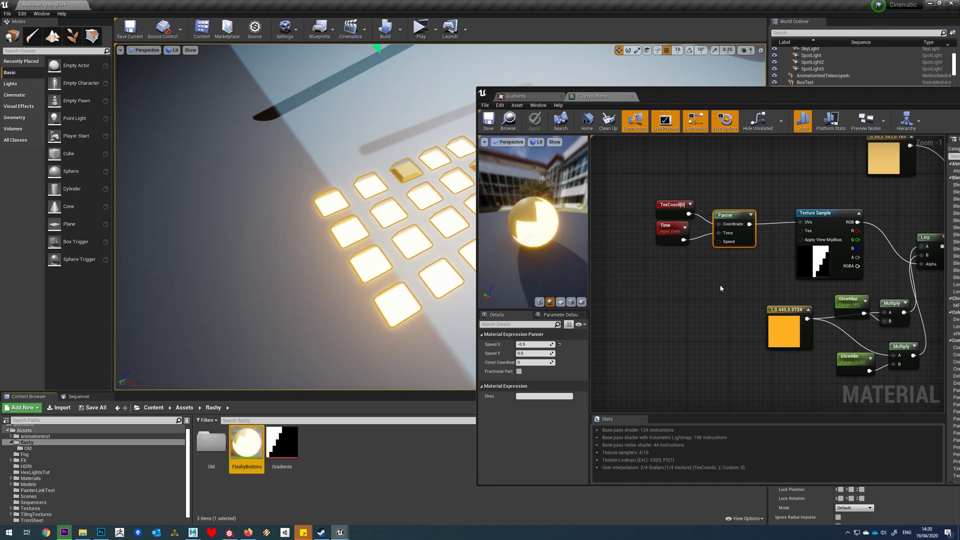
Break the lower Multiply's link, rewire its output into the Lerp, and save FlashyButtons.
right_click_drag(295, 215, 253, 221)
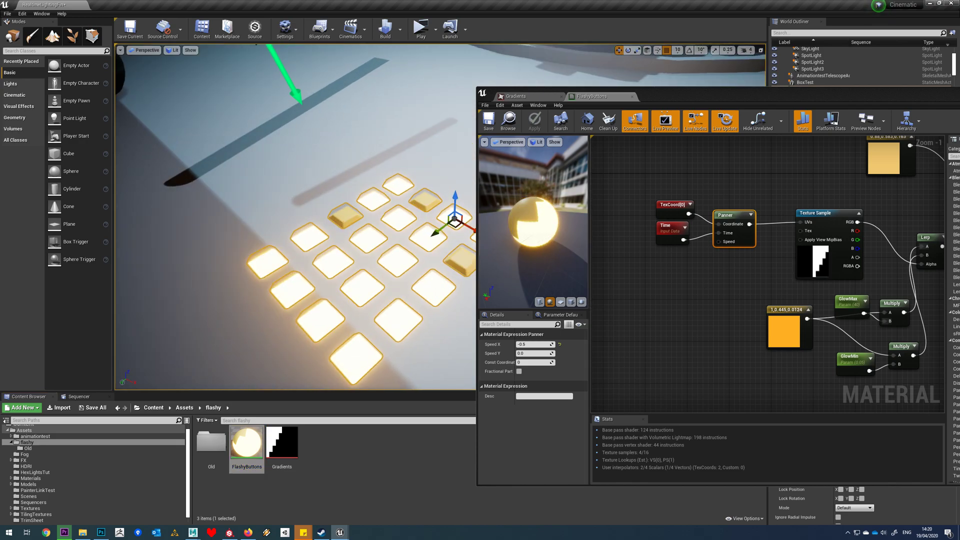
right_click_drag(776, 275, 601, 262)
right_click_drag(732, 299, 723, 297)
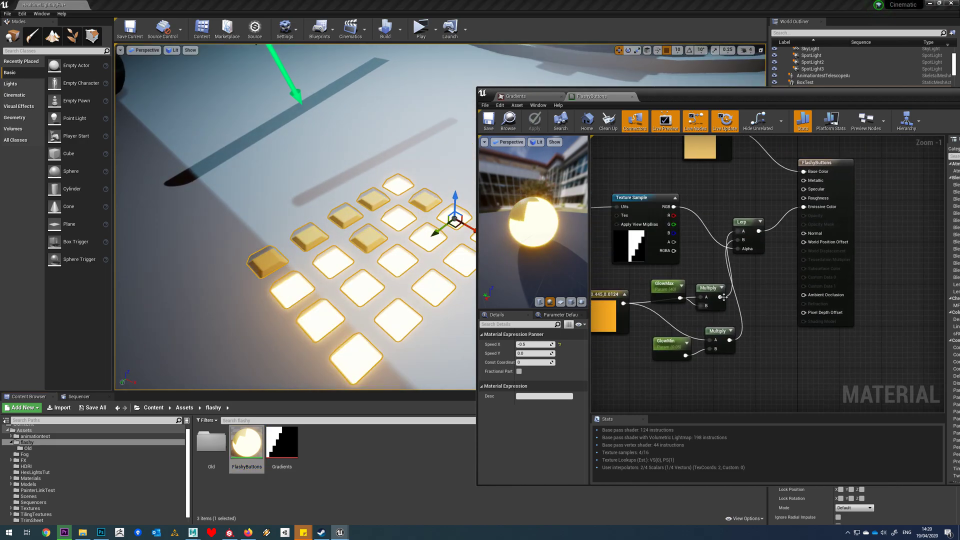
left_click(729, 340, "alt")
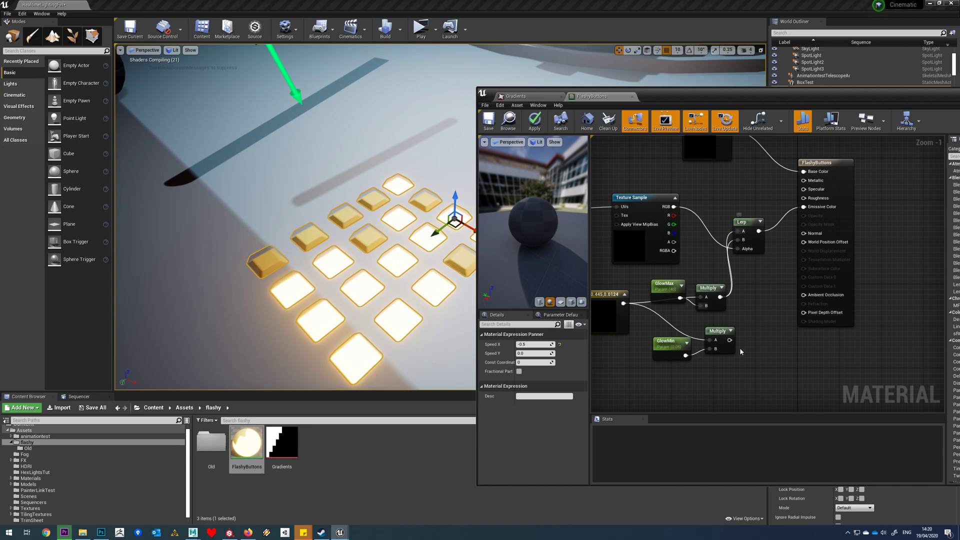
left_click_drag(730, 340, 739, 231)
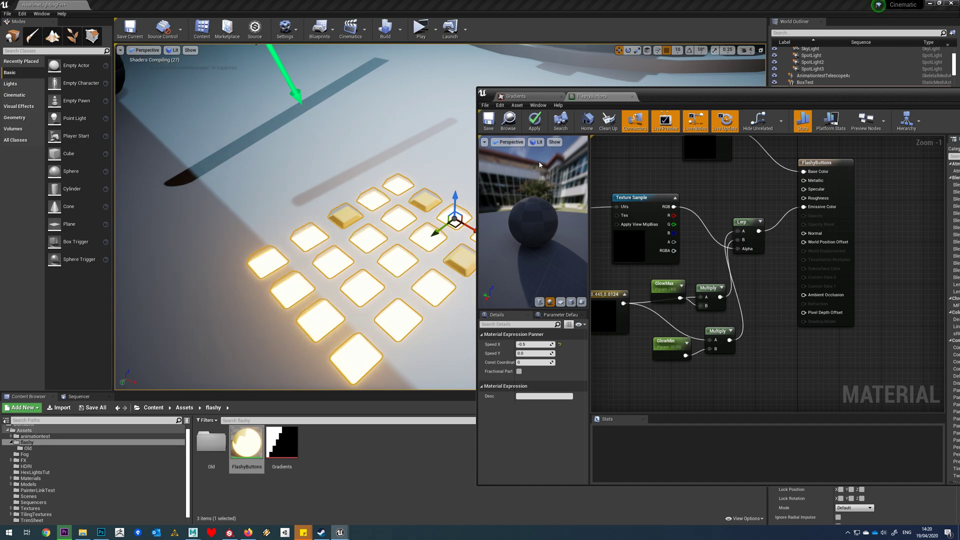
left_click(488, 122)
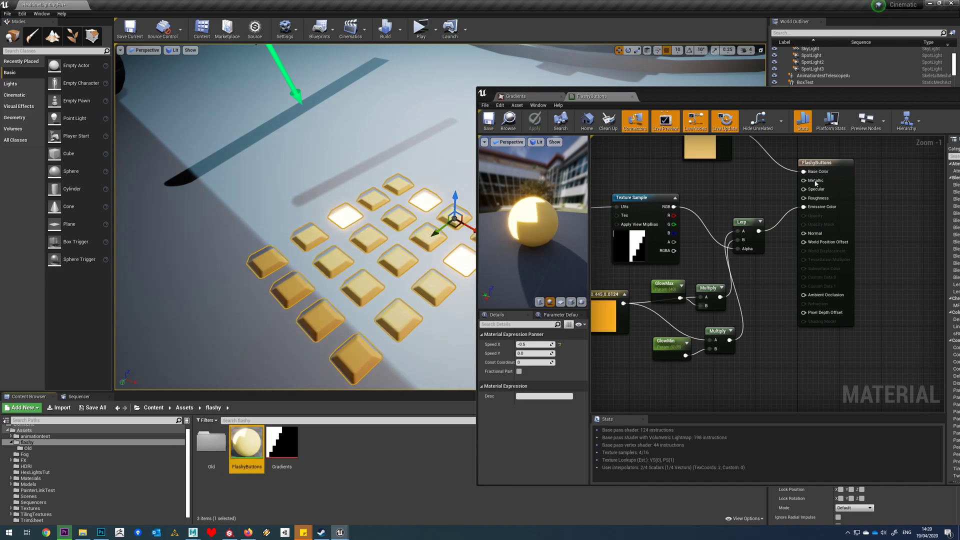
Shift the output node, Texture Sample, and the TexCoord, Time and Panner nodes to the right.
left_click_drag(821, 169, 872, 173)
scroll(872, 172, "down", 1)
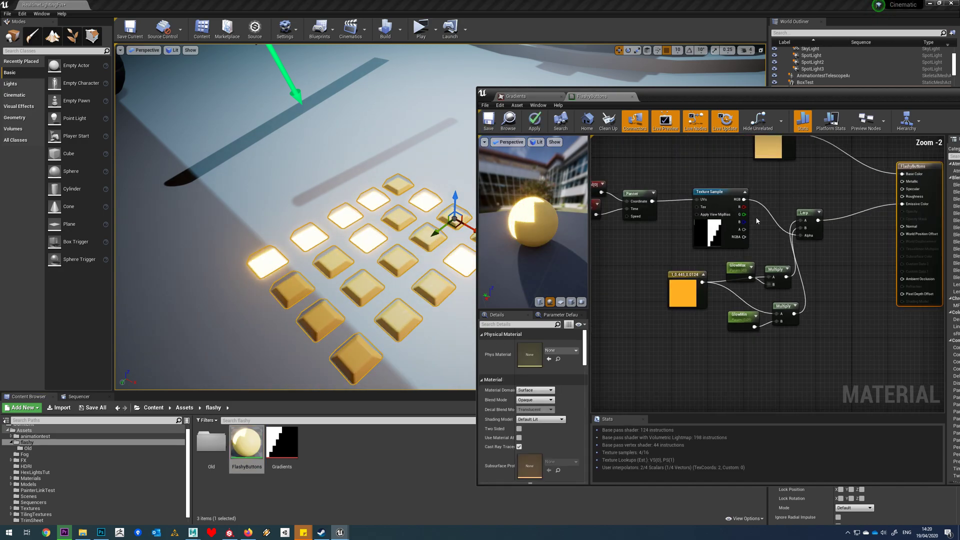
left_click_drag(734, 244, 748, 246)
right_click_drag(626, 207, 647, 212)
left_click_drag(647, 212, 688, 210)
Recentre the graph, save FlashyButtons, and move the editor off the World Outliner.
right_click_drag(891, 237, 811, 241)
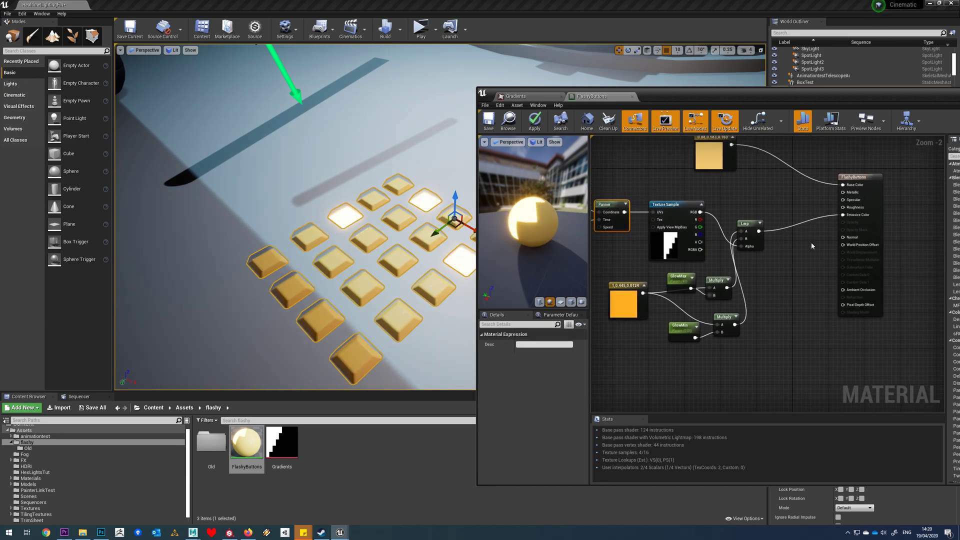
mouse_move(321, 295)
left_mouse_down()
mouse_move(310, 310)
mouse_move(334, 299)
mouse_move(321, 295)
left_mouse_up()
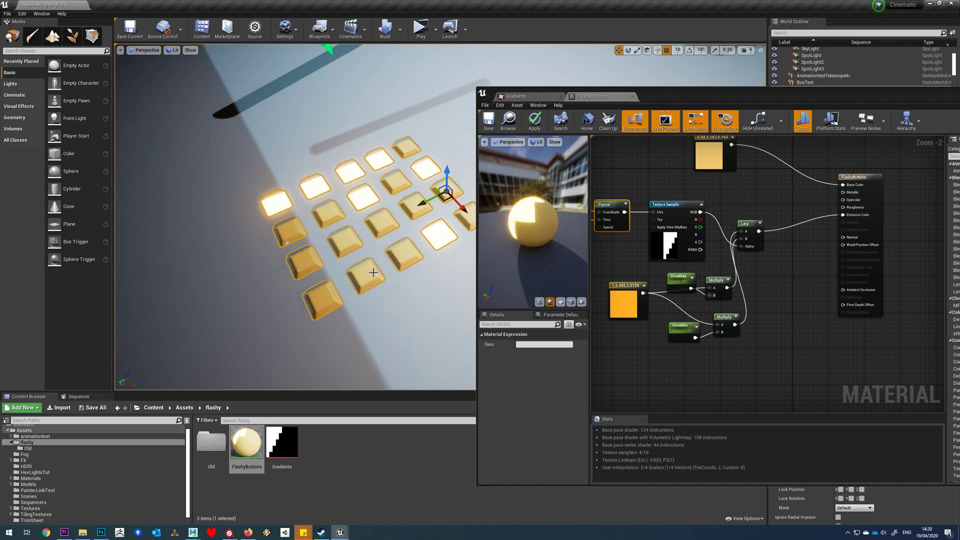
right_click_drag(750, 231, 770, 230)
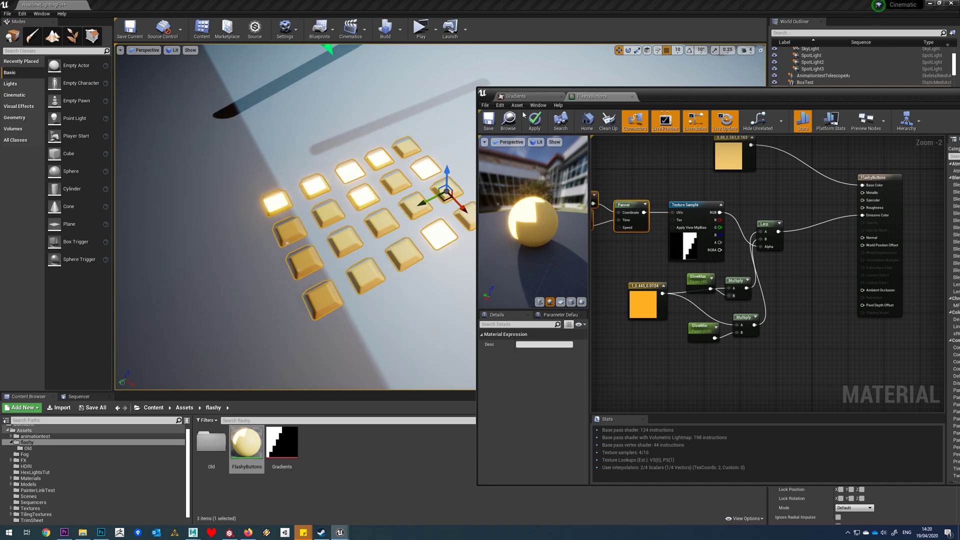
left_click(490, 124)
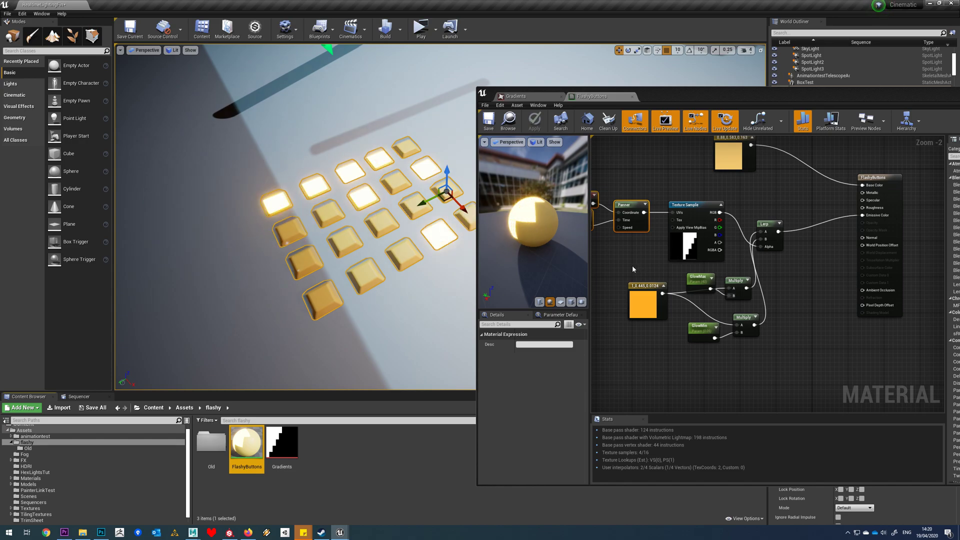
left_click_drag(629, 105, 726, 225)
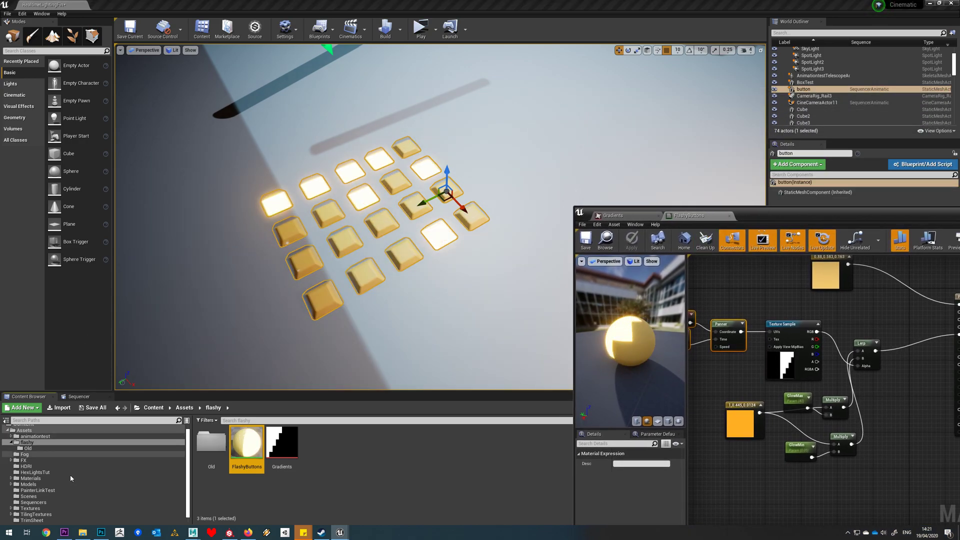
In the Sequencers folder, add an Animation > Level Sequence asset named FlashButtonExample.
left_click(33, 508)
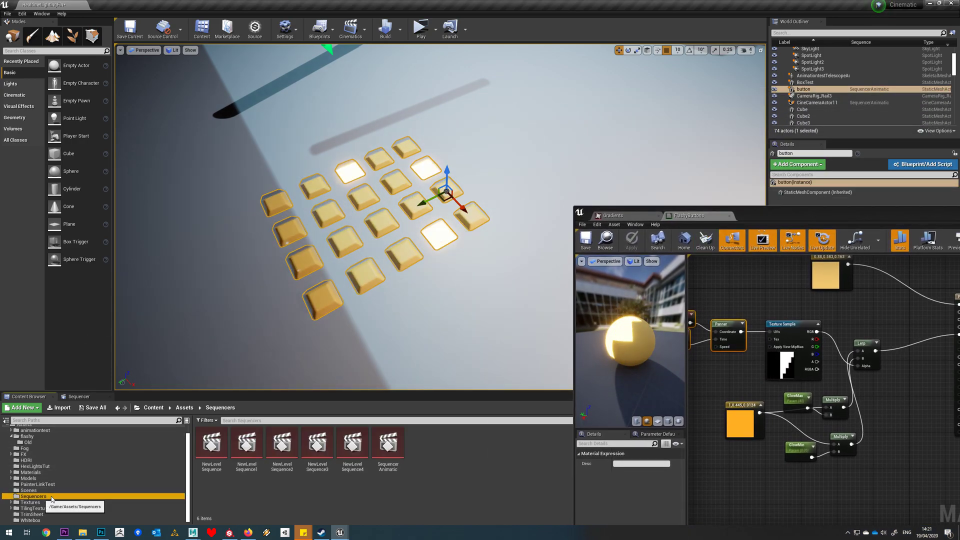
right_click(462, 457)
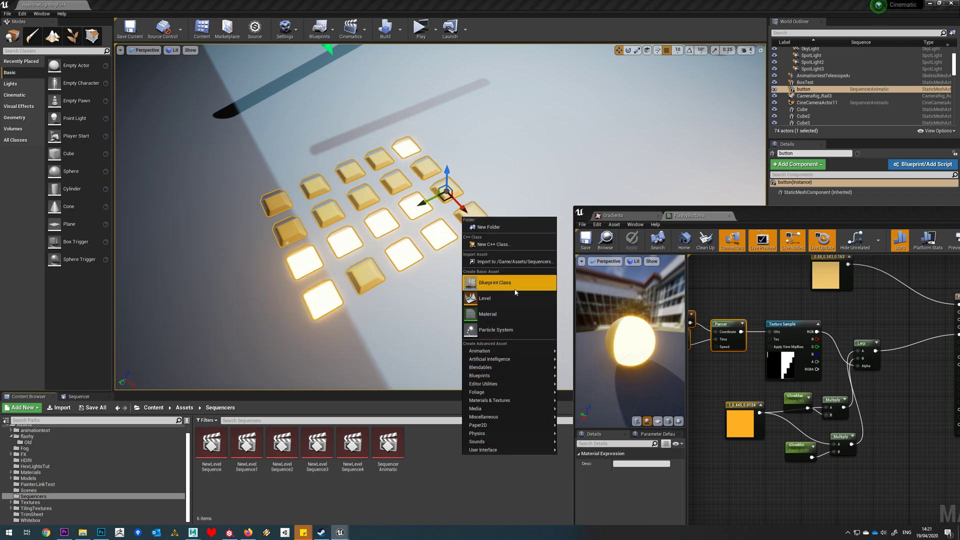
mouse_move(499, 351)
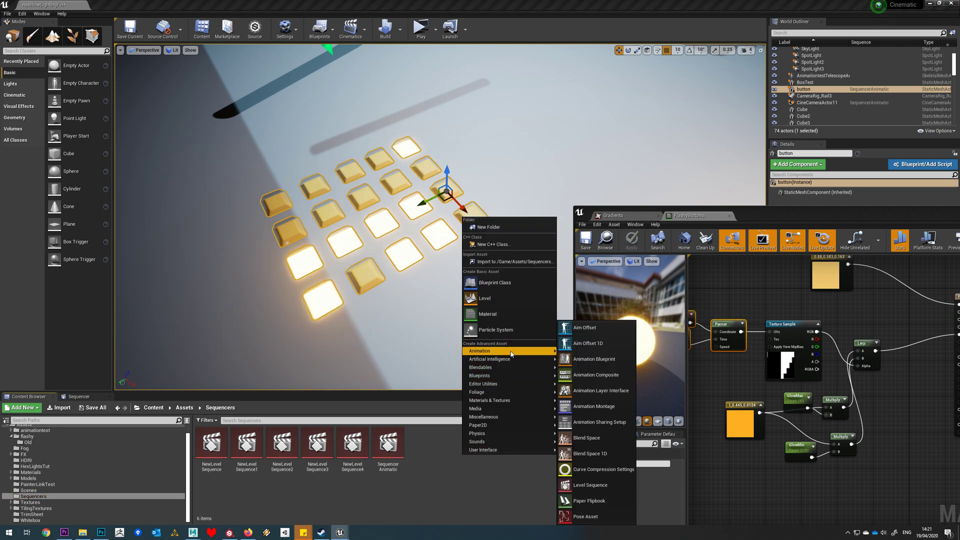
left_click(595, 490)
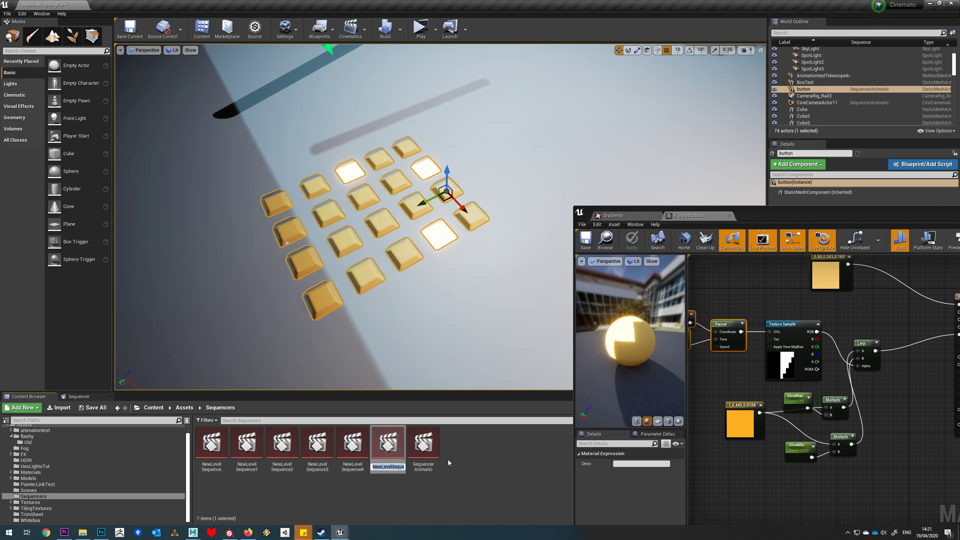
type("Gl")
key("BackSpace")
key("BackSpace")
type("FlashButtonExample")
key("Return")
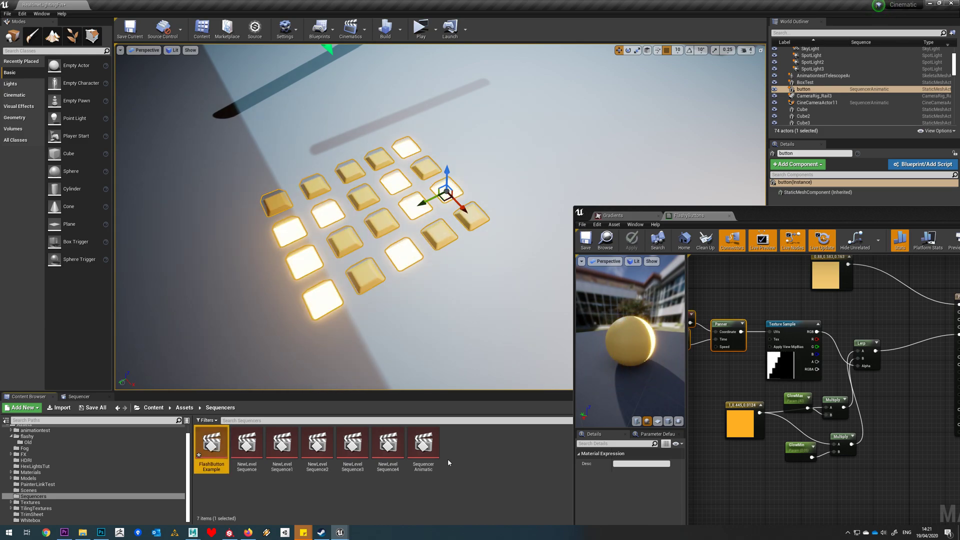
Open FlashButtonExample in Sequencer and add the selected button actor via Actor To Sequencer.
double_click(211, 447)
left_click(15, 416)
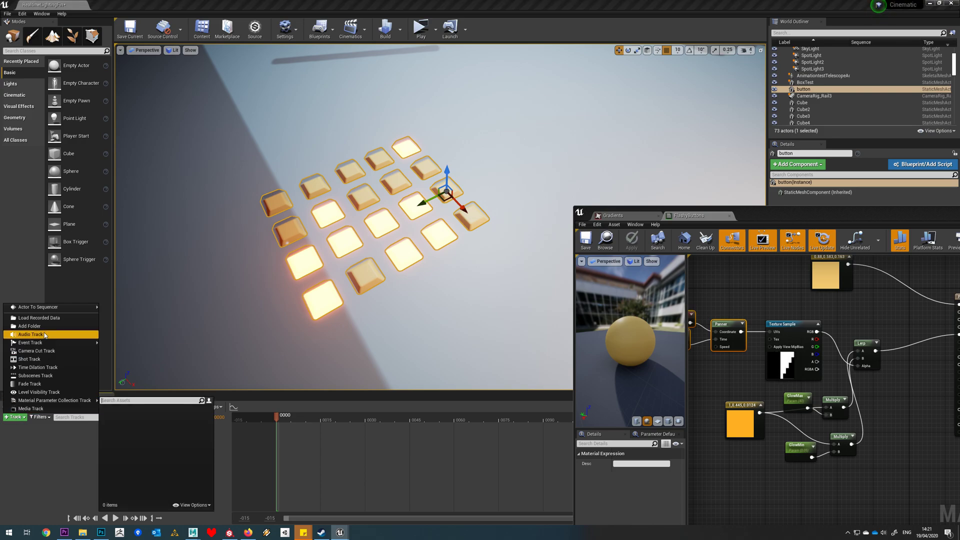
mouse_move(55, 307)
left_click(149, 308)
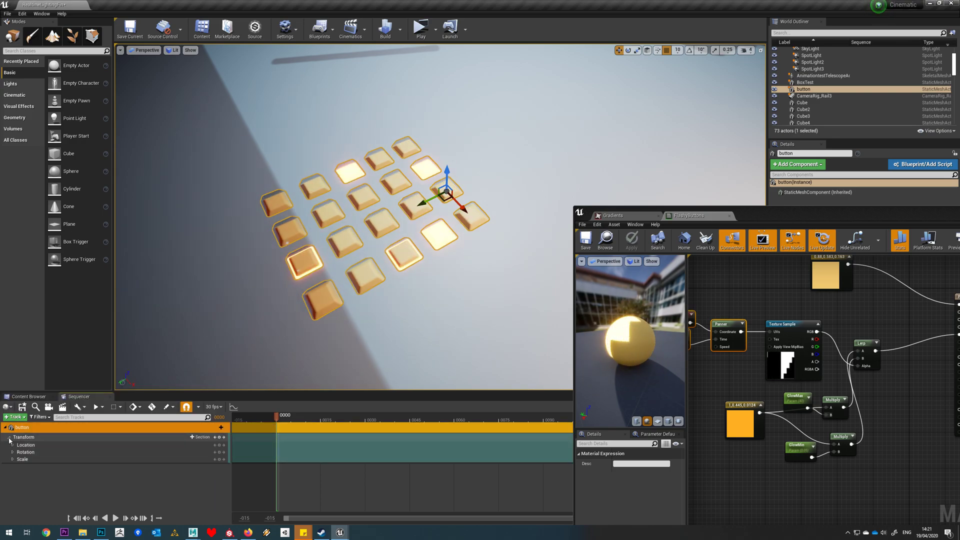
right_click_drag(398, 325, 371, 328)
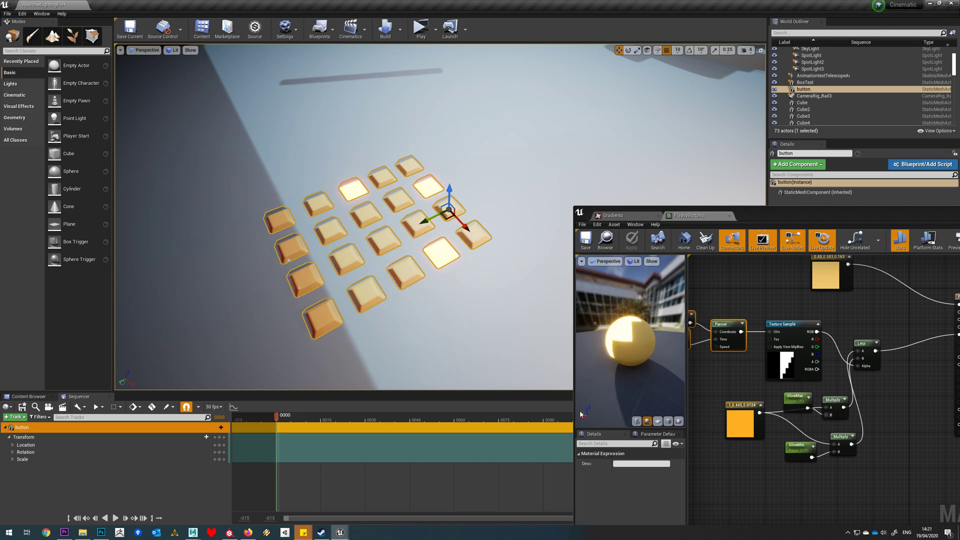
Add the button's StaticMeshComponent0 track and a Material Element 1 track beneath it.
left_click(219, 427)
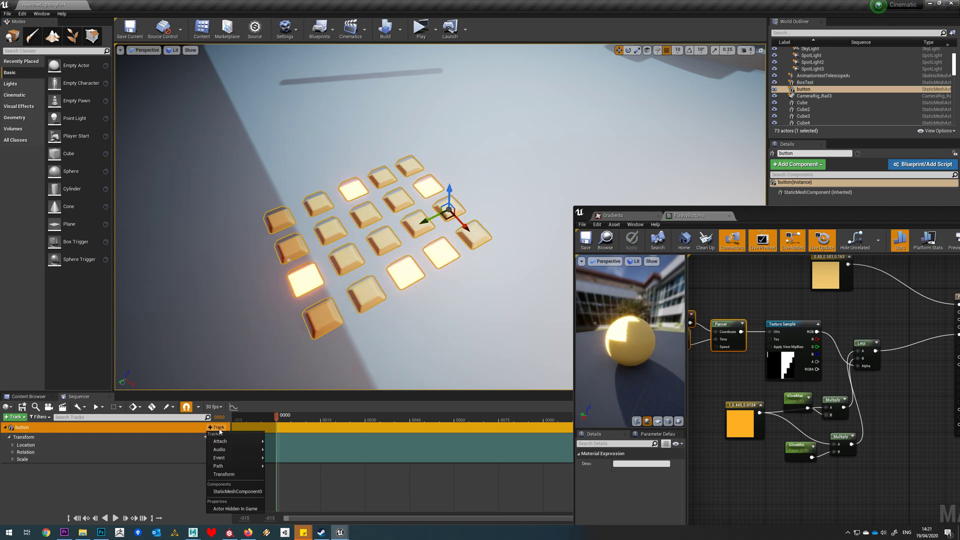
left_click(229, 491)
left_click(218, 437)
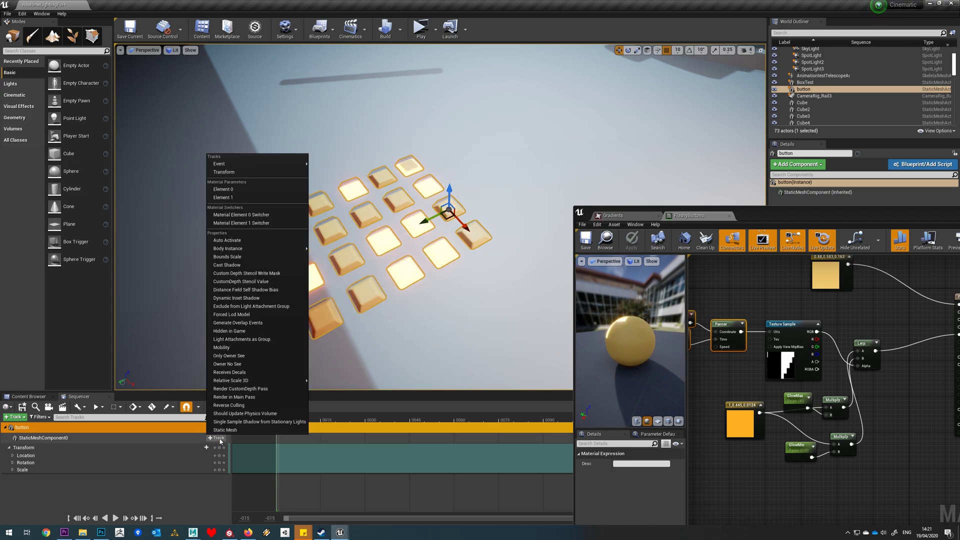
left_click_drag(713, 219, 635, 432)
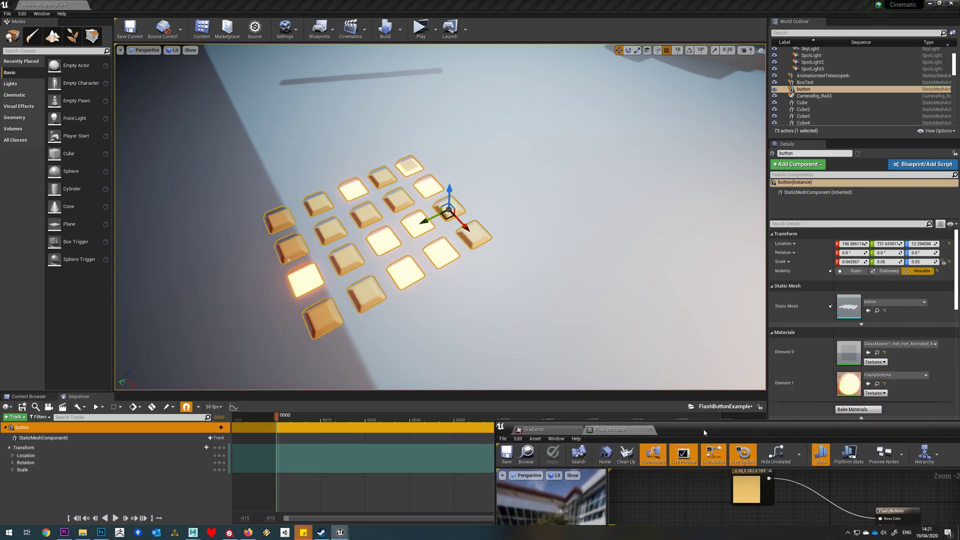
left_click(217, 437)
left_click(220, 200)
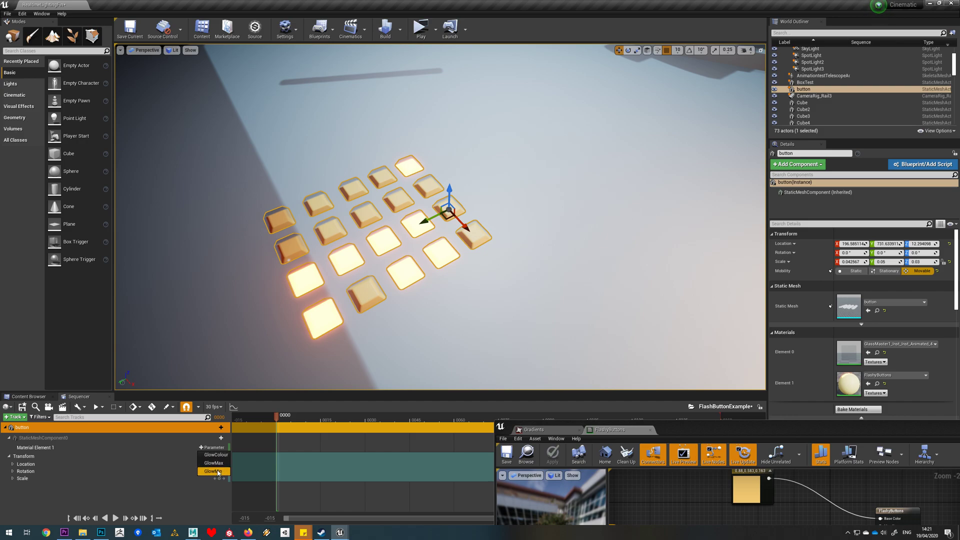
Add a GlowMax parameter track and drag its value down to 0.05.
left_click(219, 465)
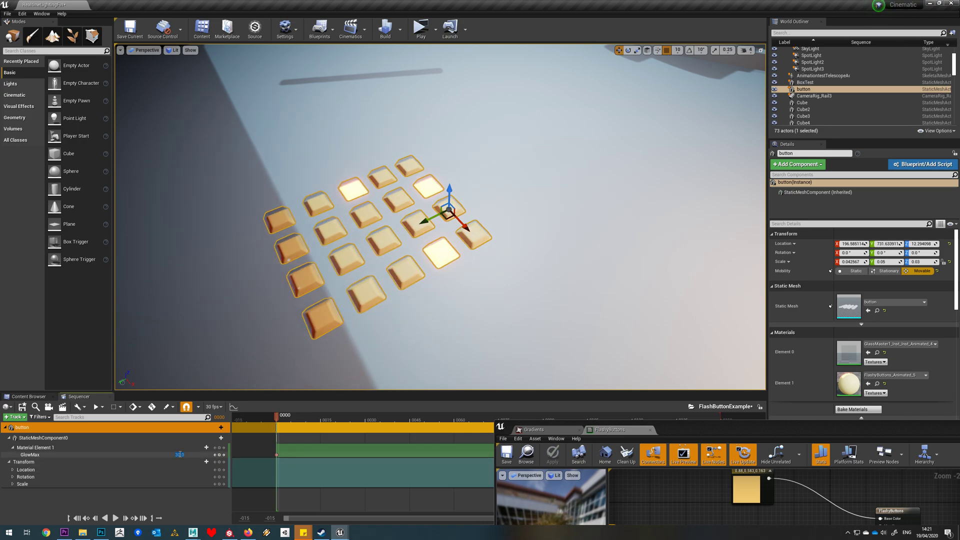
left_click_drag(179, 455, 150, 455)
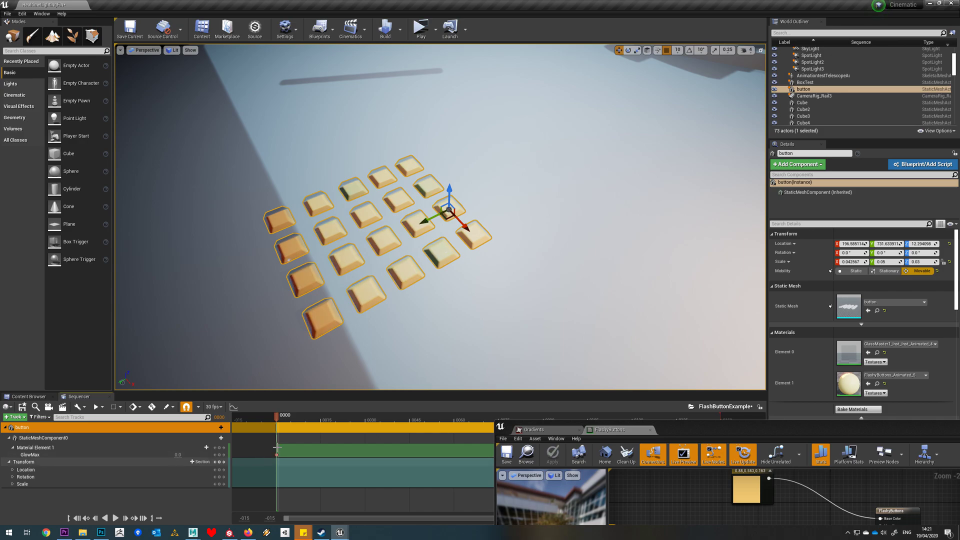
left_click_drag(729, 427, 649, 117)
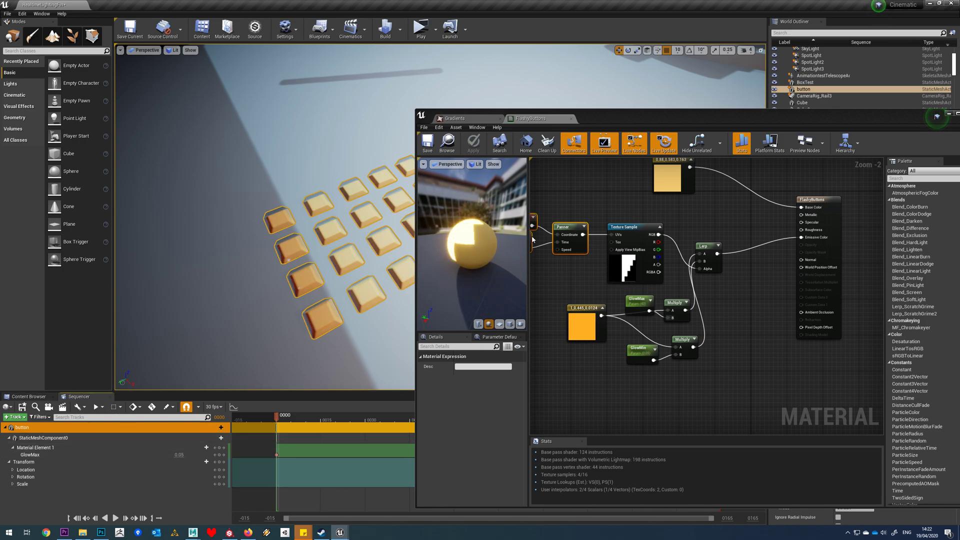
Add a GlowMin parameter track and key both glow parameters at frame 0.
left_click_drag(594, 119, 645, 117)
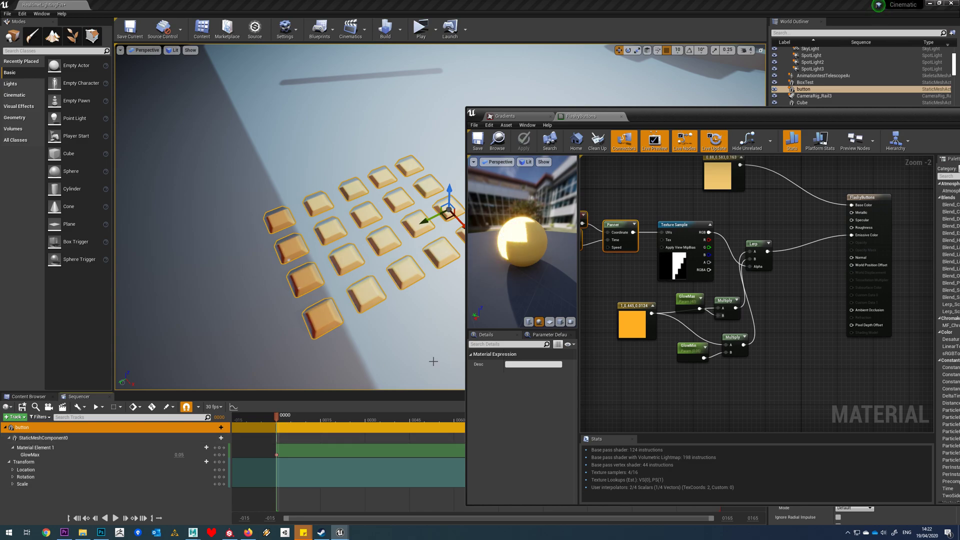
left_click(207, 448)
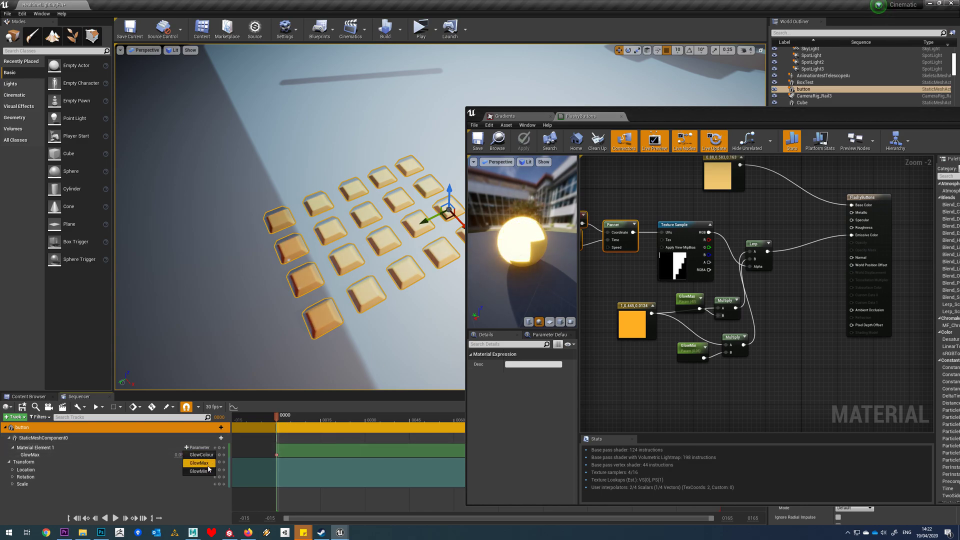
left_click(202, 471)
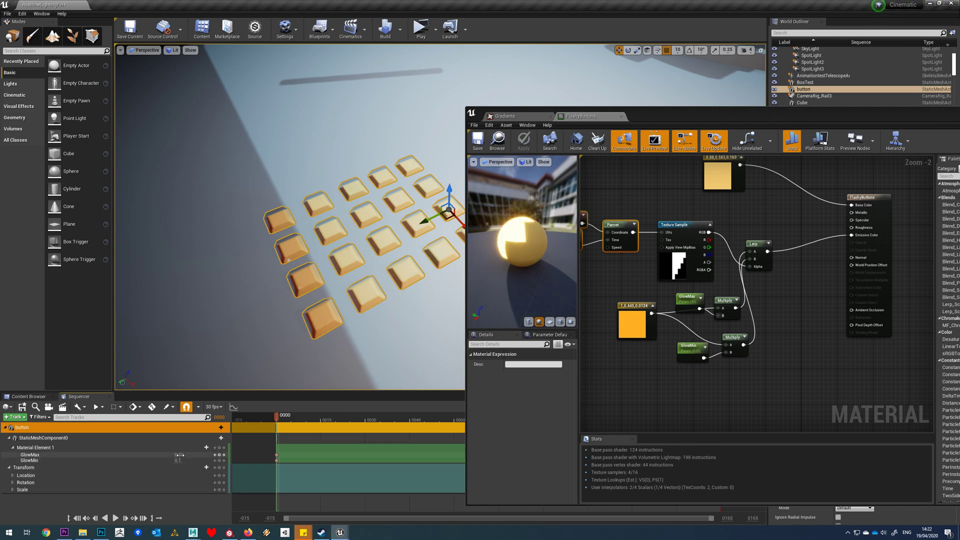
left_click(222, 445)
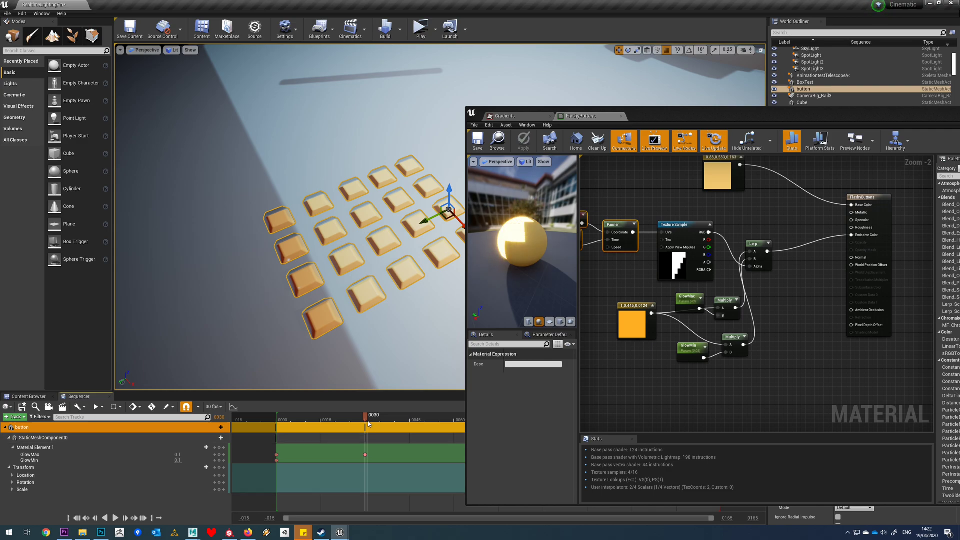
Move the playhead to frame 32 and key GlowMax at 40.0.
left_click_drag(369, 424, 369, 423)
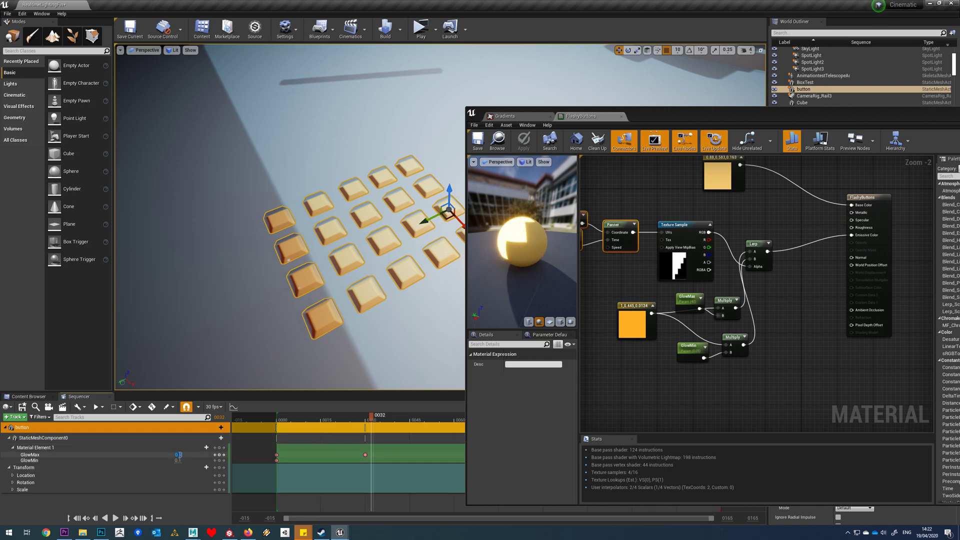
type("1")
key("Return")
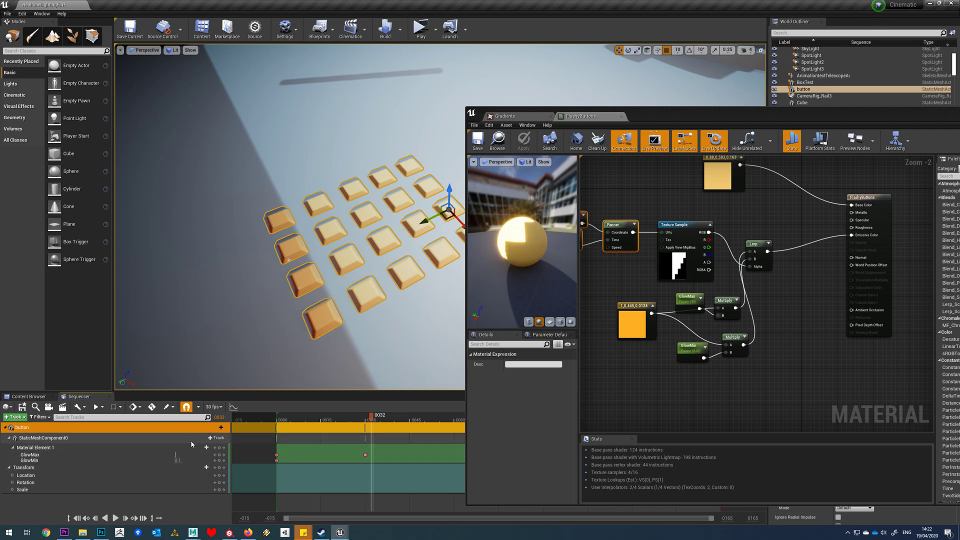
type("40")
key("Return")
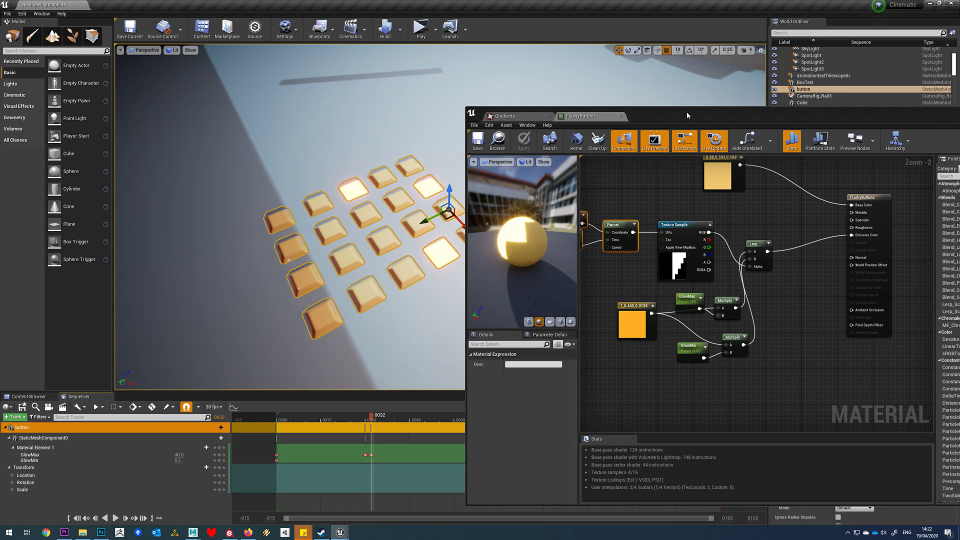
left_click_drag(685, 112, 797, 475)
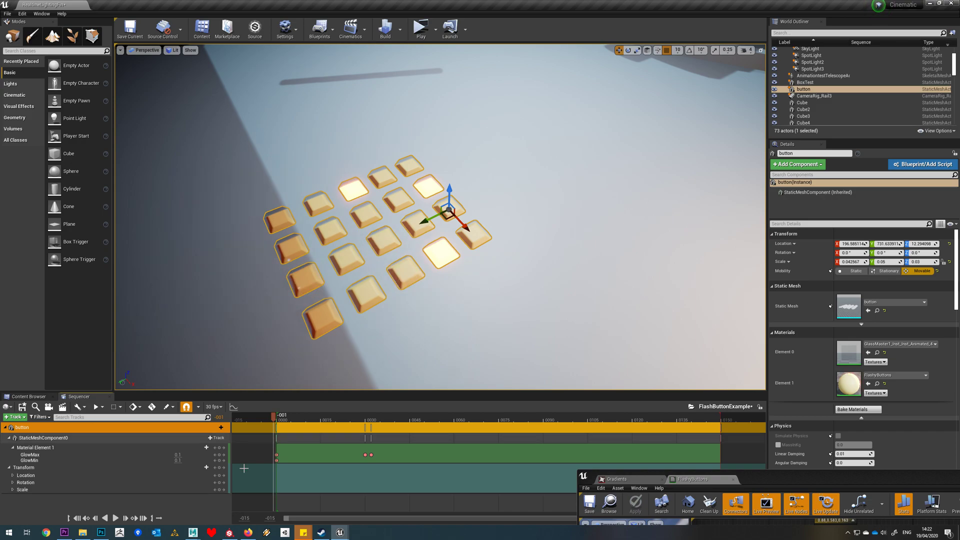
Play the sequence, stop at frame 141, and key GlowMax there at 40.0.
left_click(116, 517)
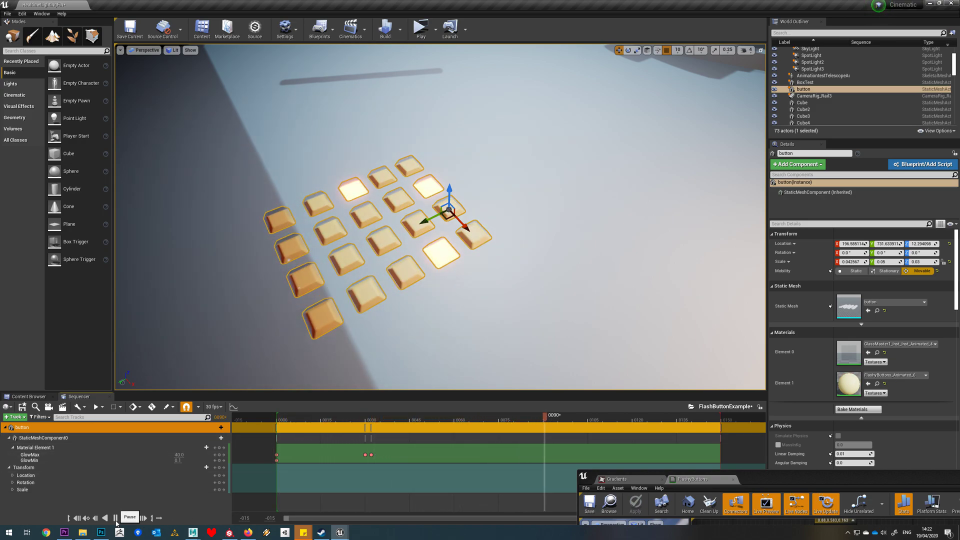
left_click(116, 517)
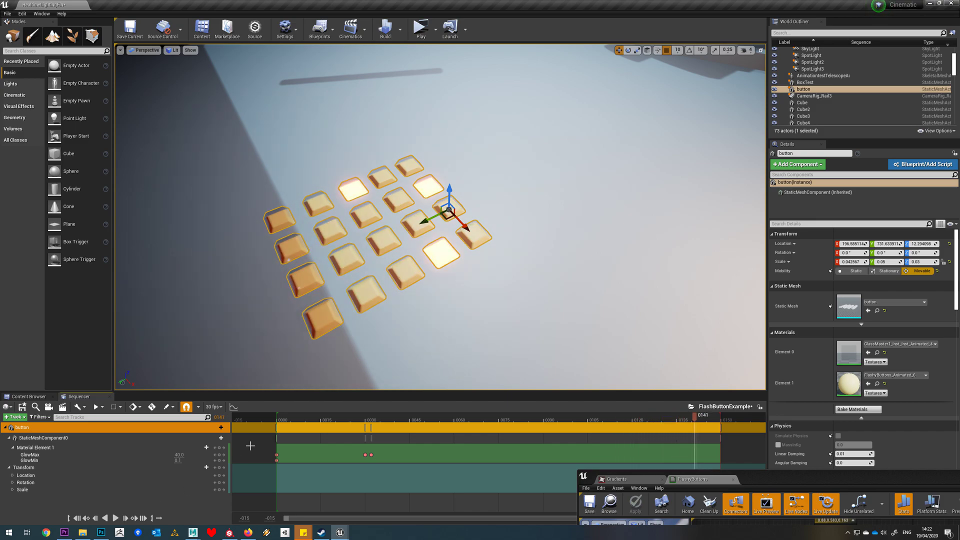
left_click(219, 455)
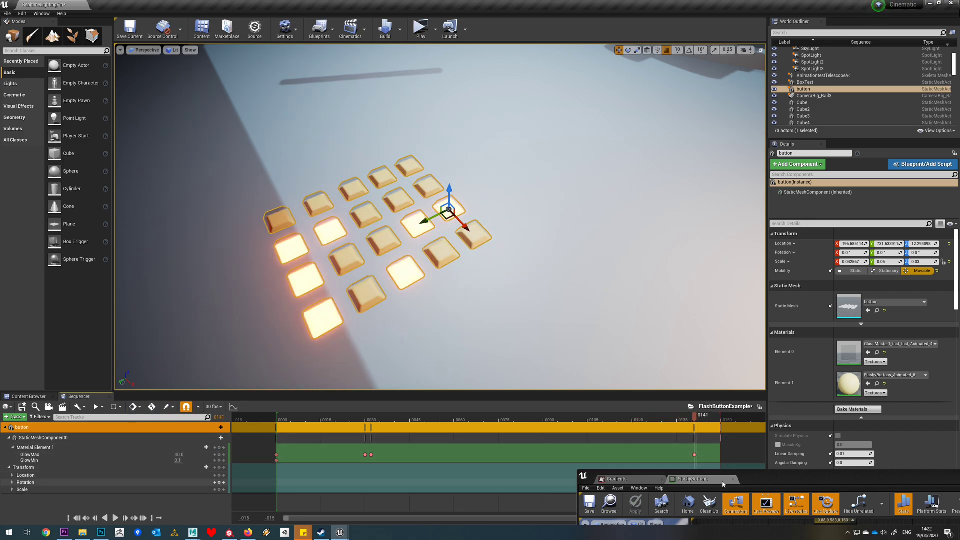
Key GlowMax at 0.1 on frame 144, then return the playhead to the start.
left_click(703, 419)
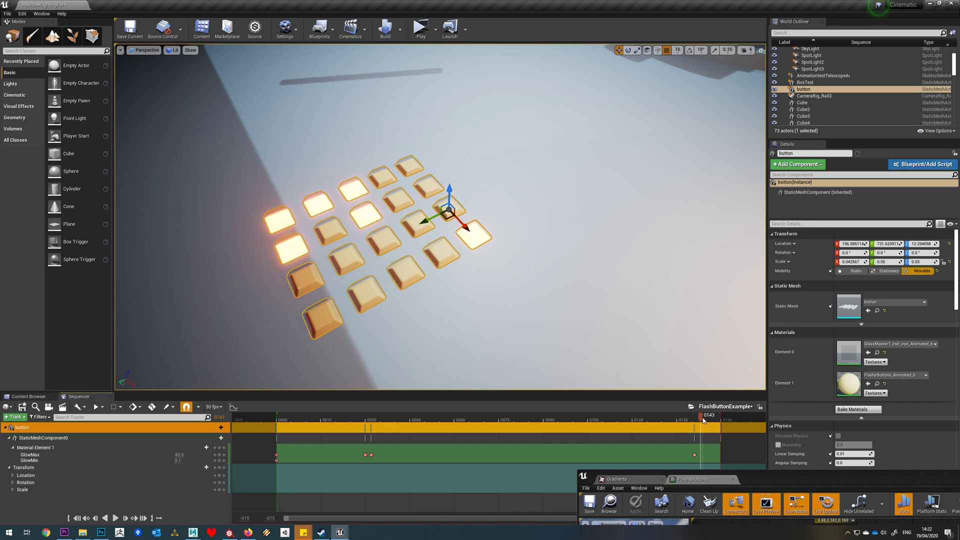
double_click(179, 454)
type("0.1")
key("Return")
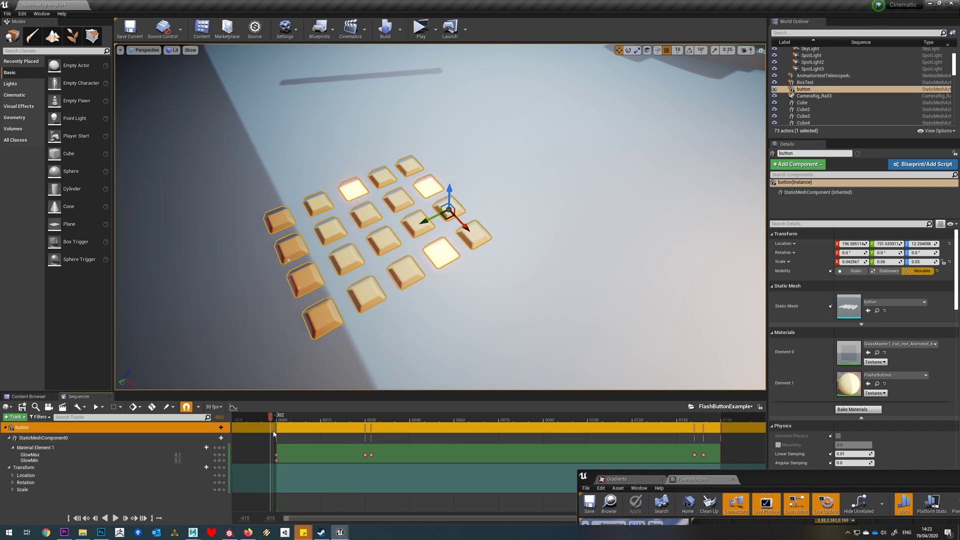
left_click_drag(274, 434, 280, 432)
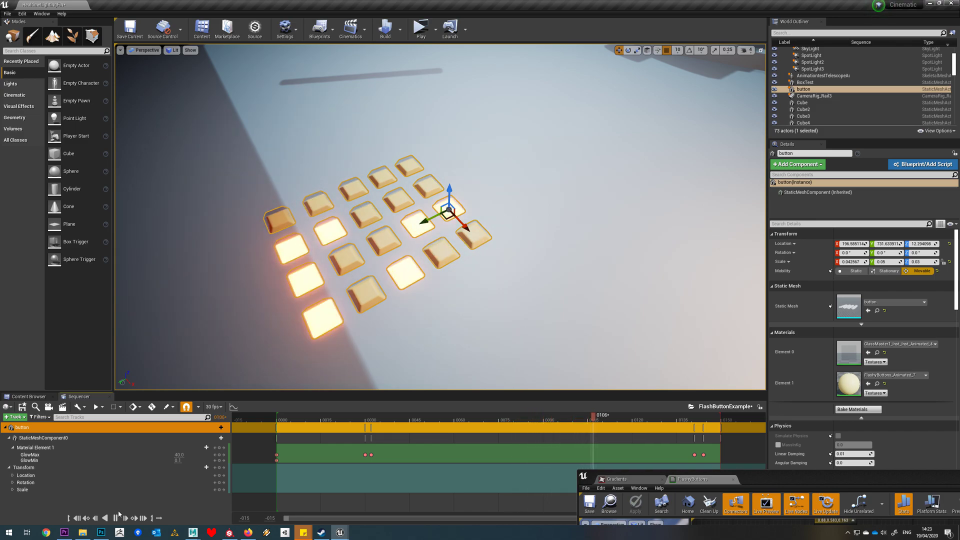
Deselect the button and reposition and zoom the FlashyButtons graph to show the panner and glow nodes.
key("Escape")
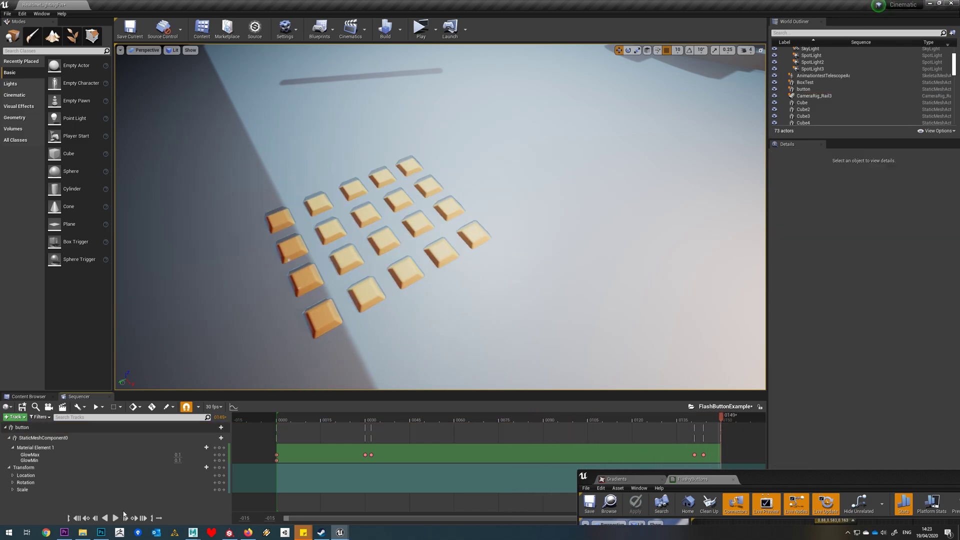
left_click_drag(843, 481, 505, 109)
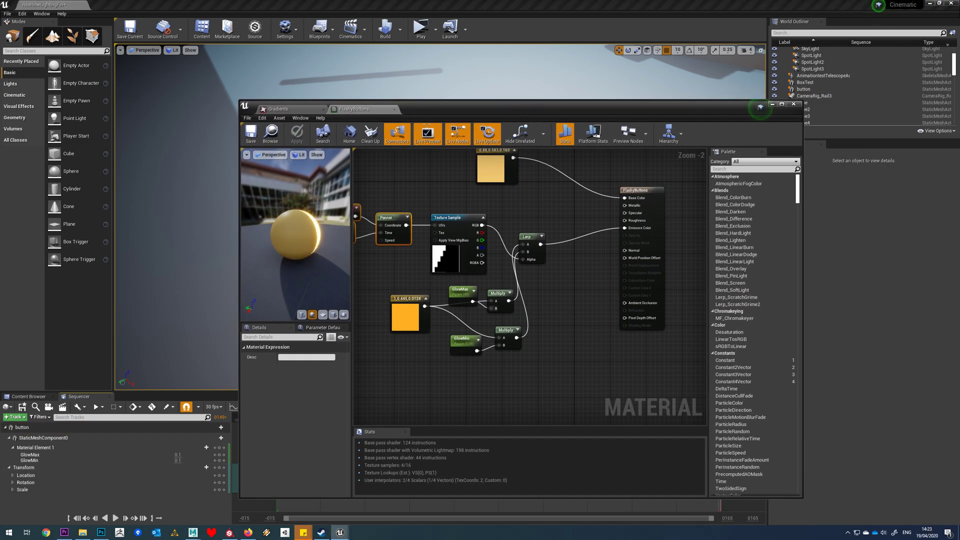
scroll(595, 352, "up", 2)
right_click_drag(422, 292, 447, 290)
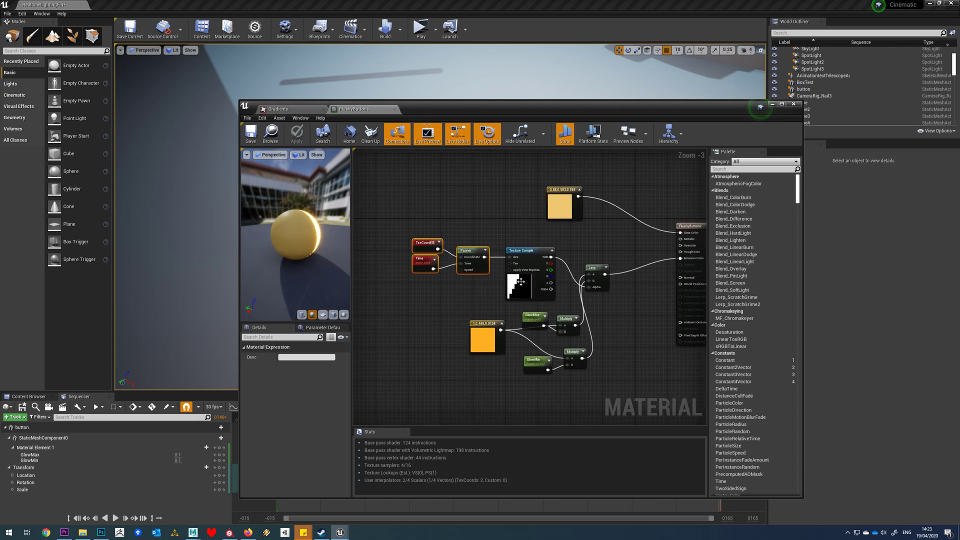
scroll(505, 306, "up", 2)
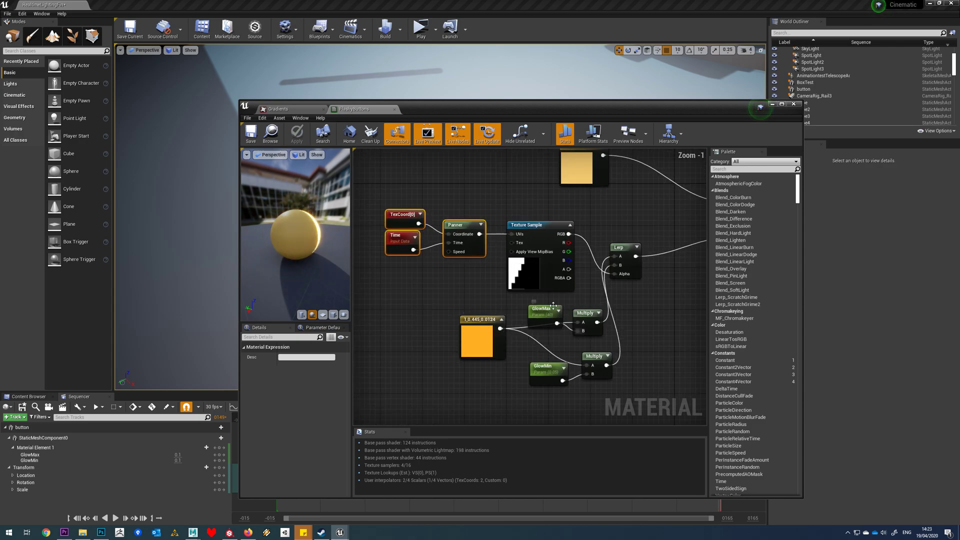
left_click_drag(549, 107, 731, 128)
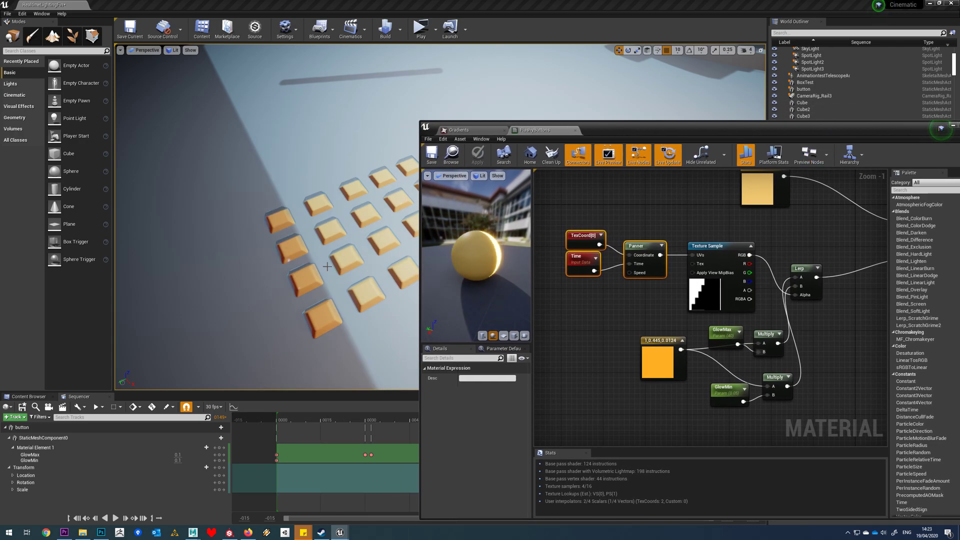